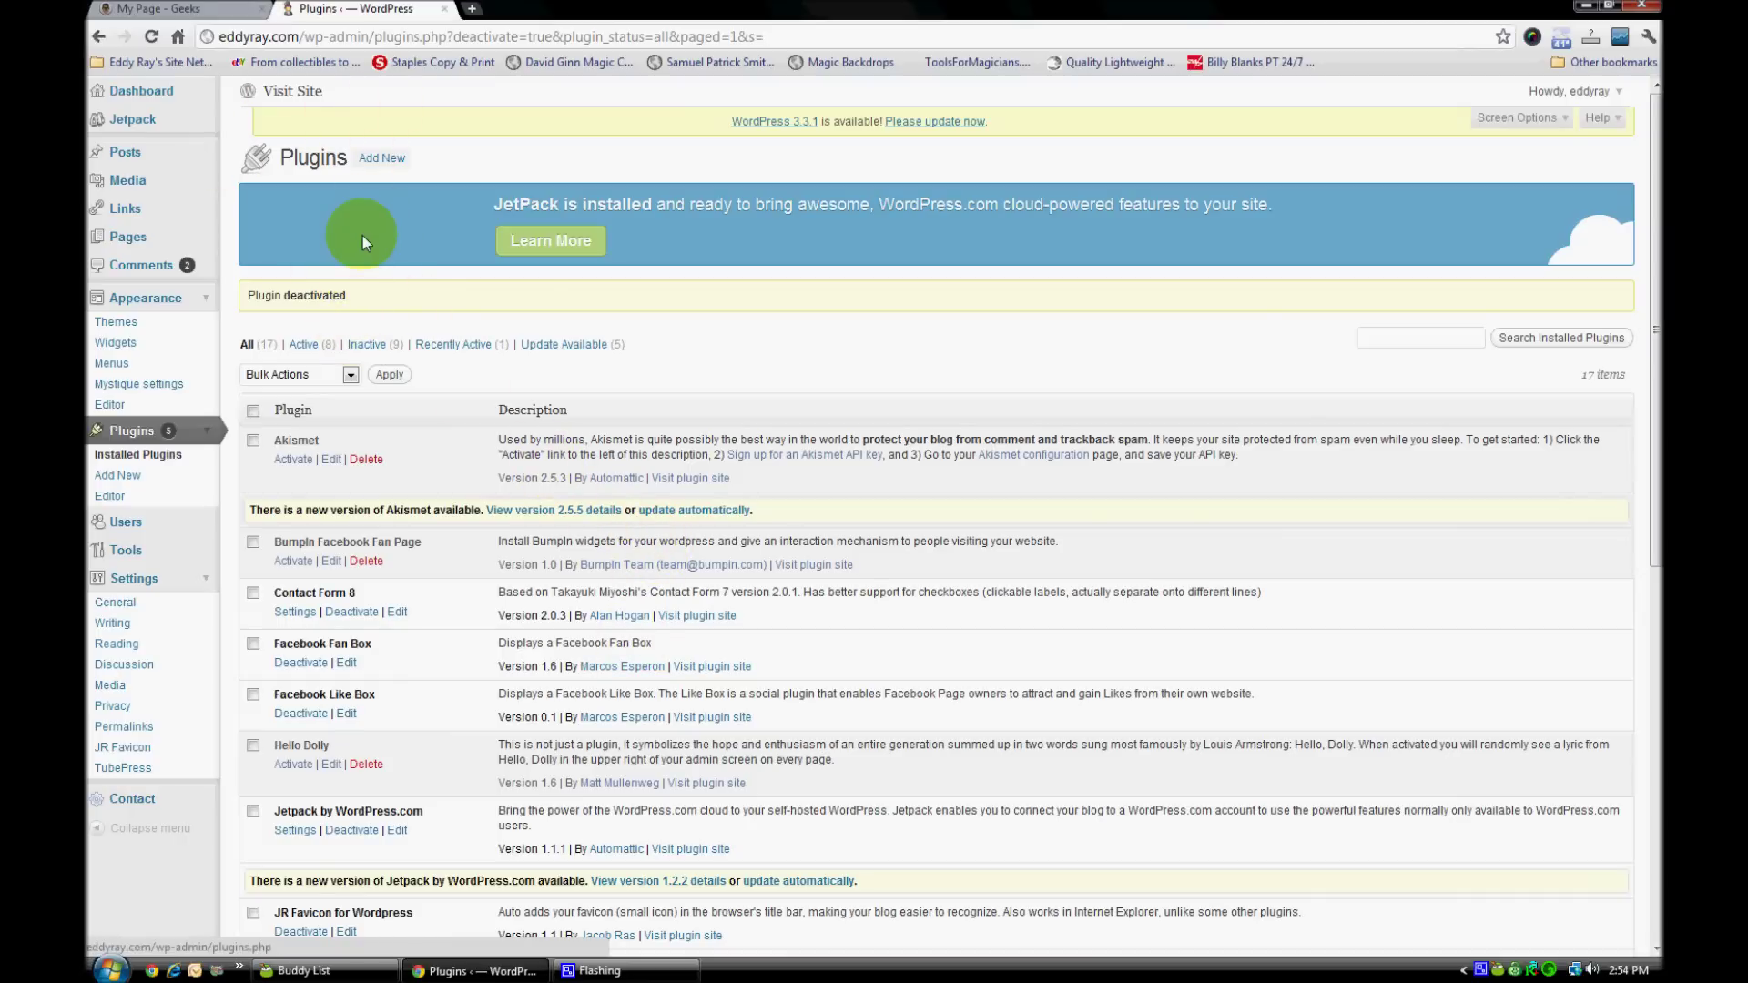
Go to Plugins > Add New to reach the Install Plugins page.
click(136, 478)
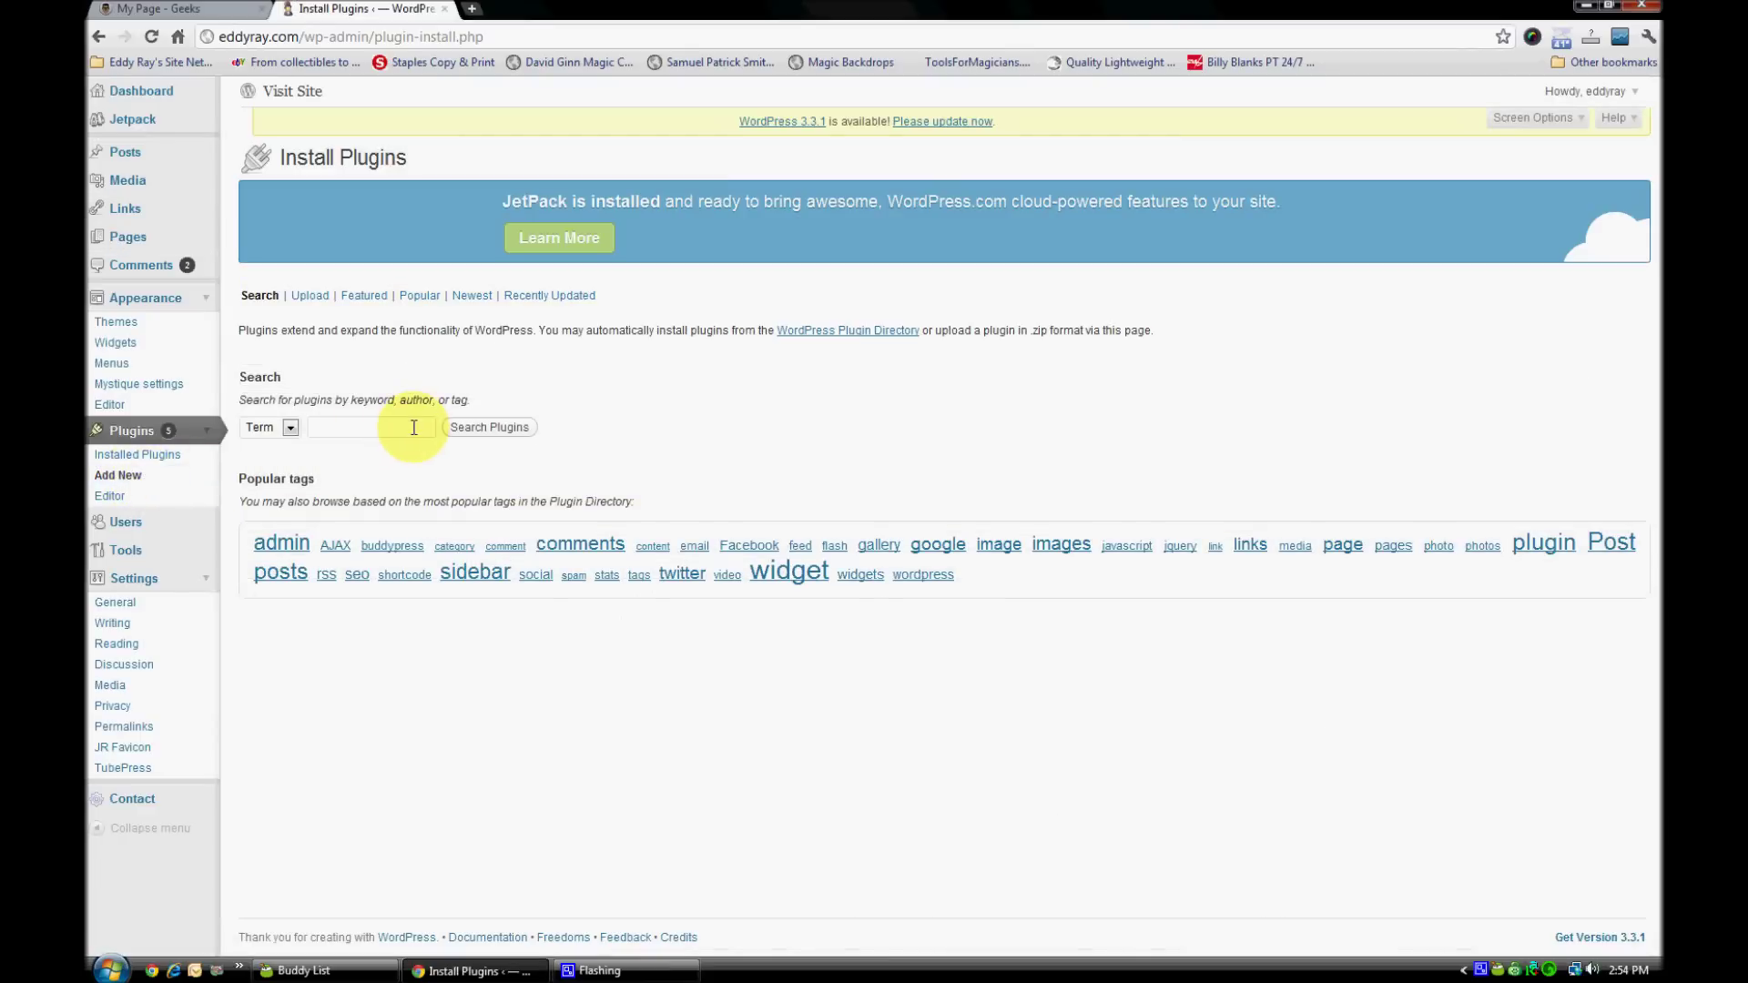
Upload twitter-facebook-google-plusone-share.2.2.0.zip from Downloads and install it.
click(311, 298)
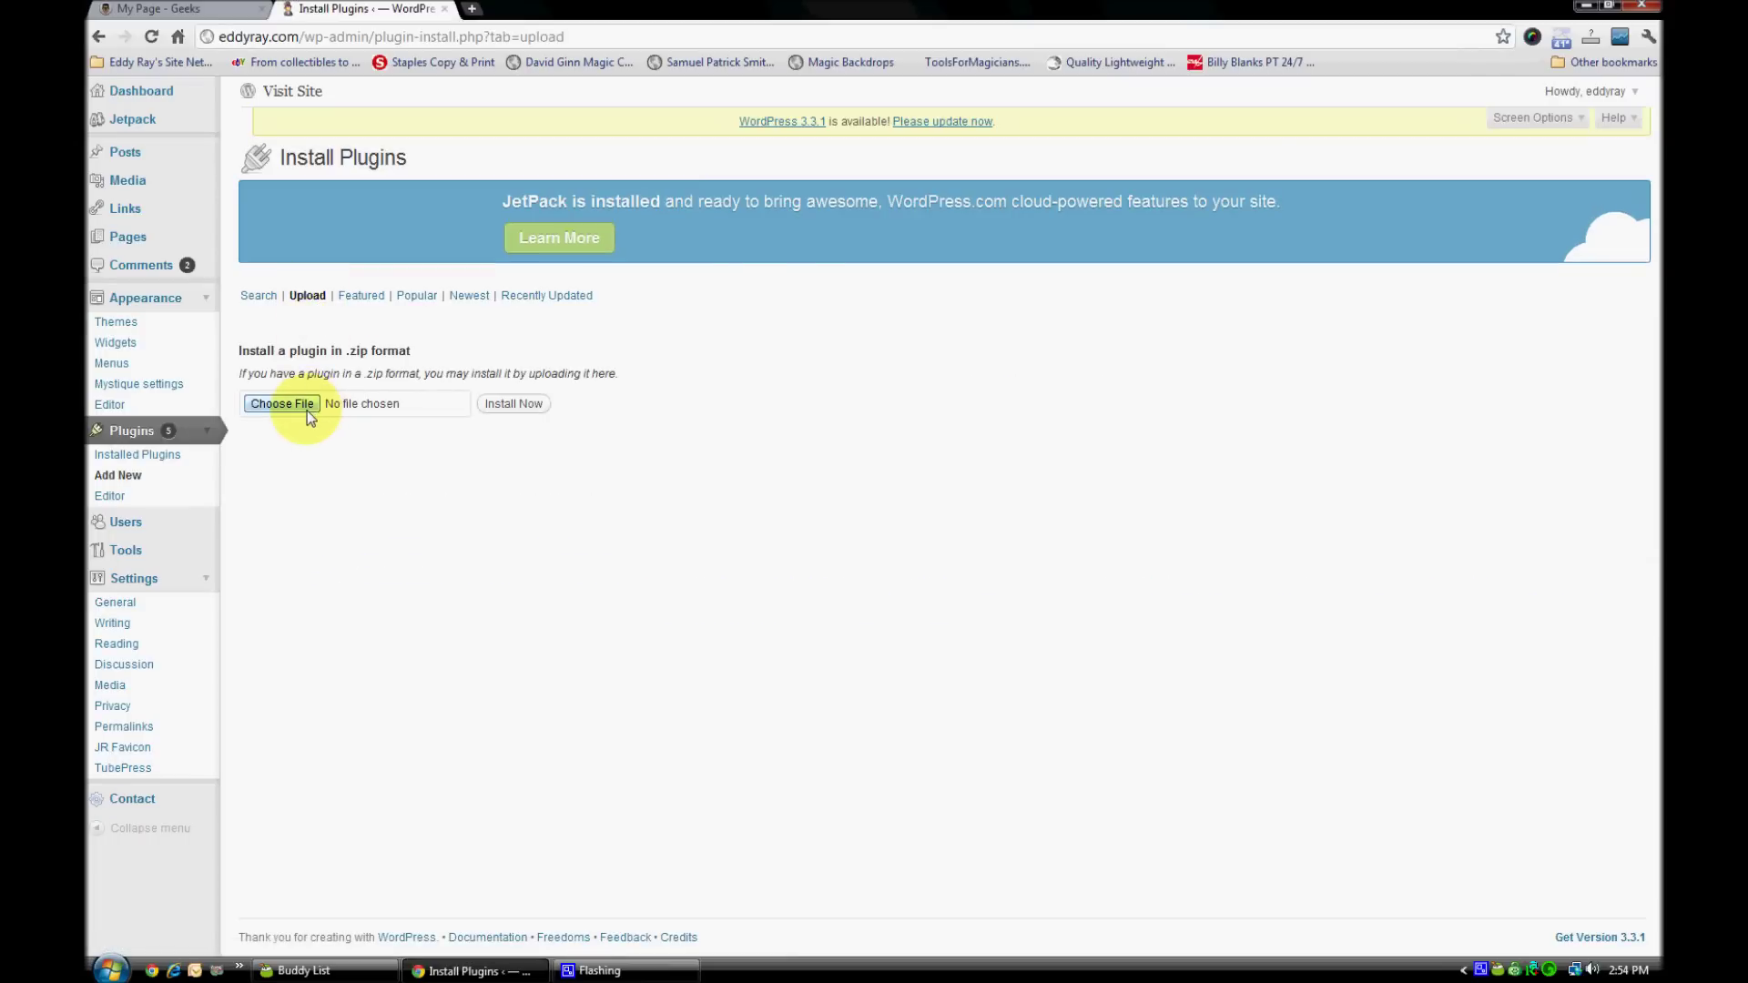
click(308, 411)
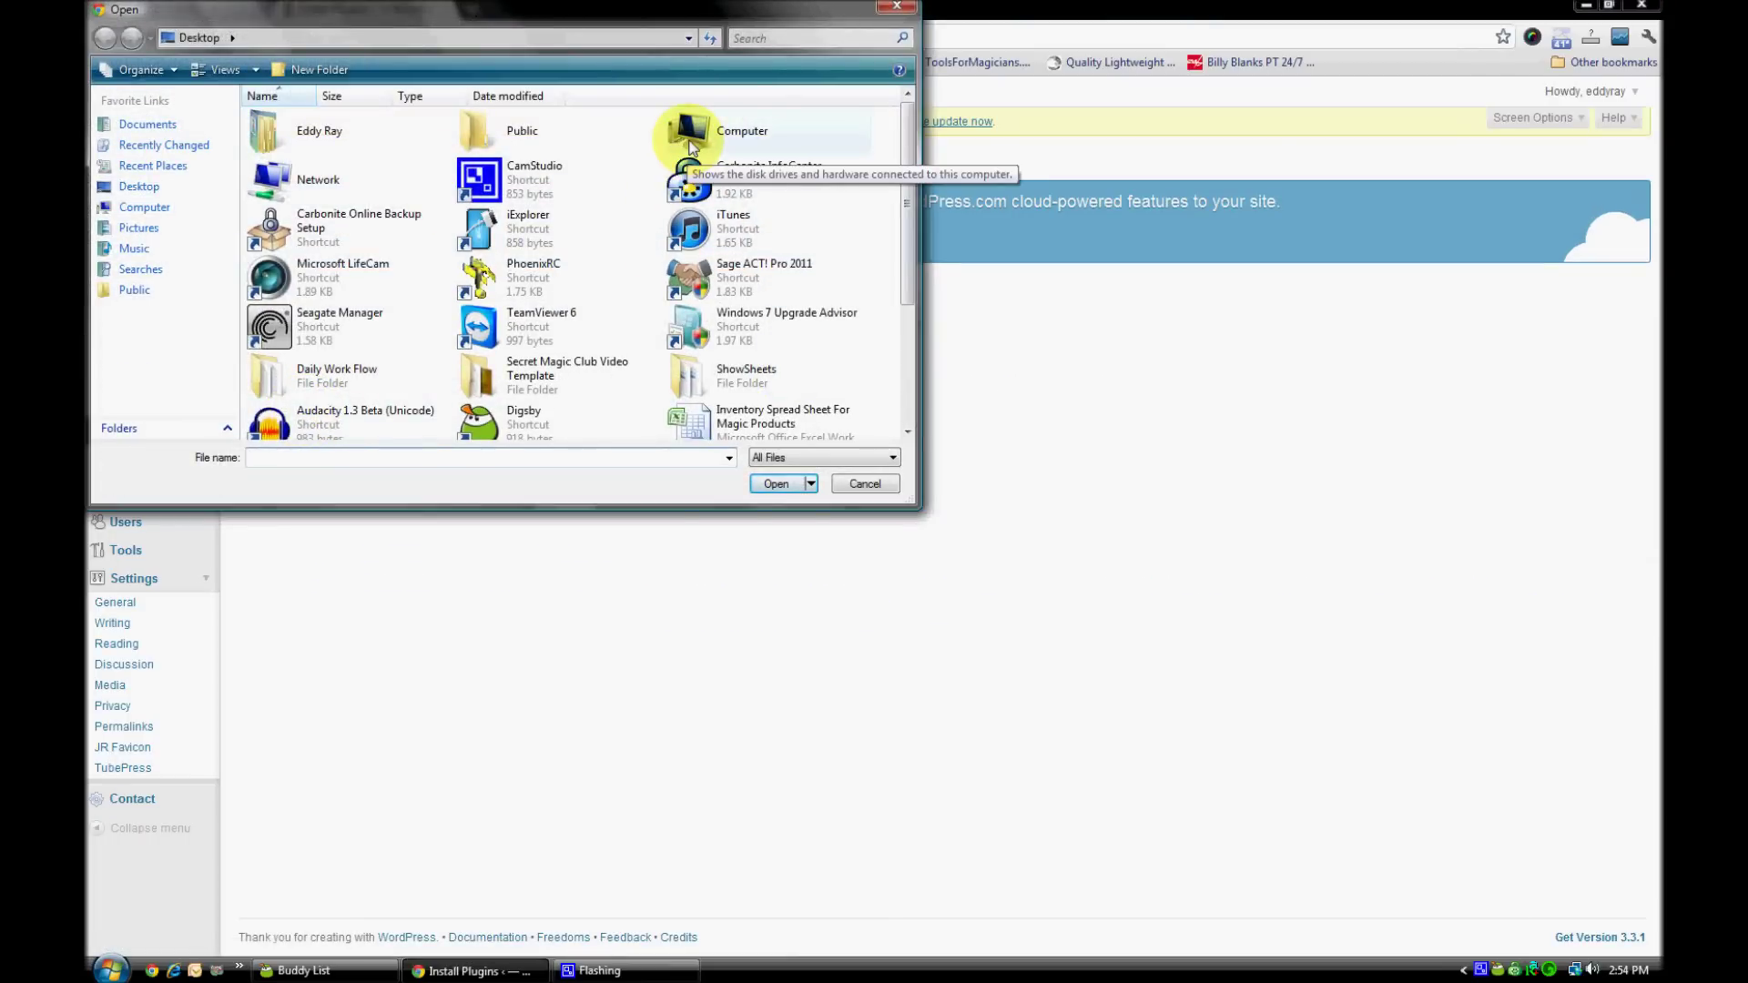
double_click(355, 137)
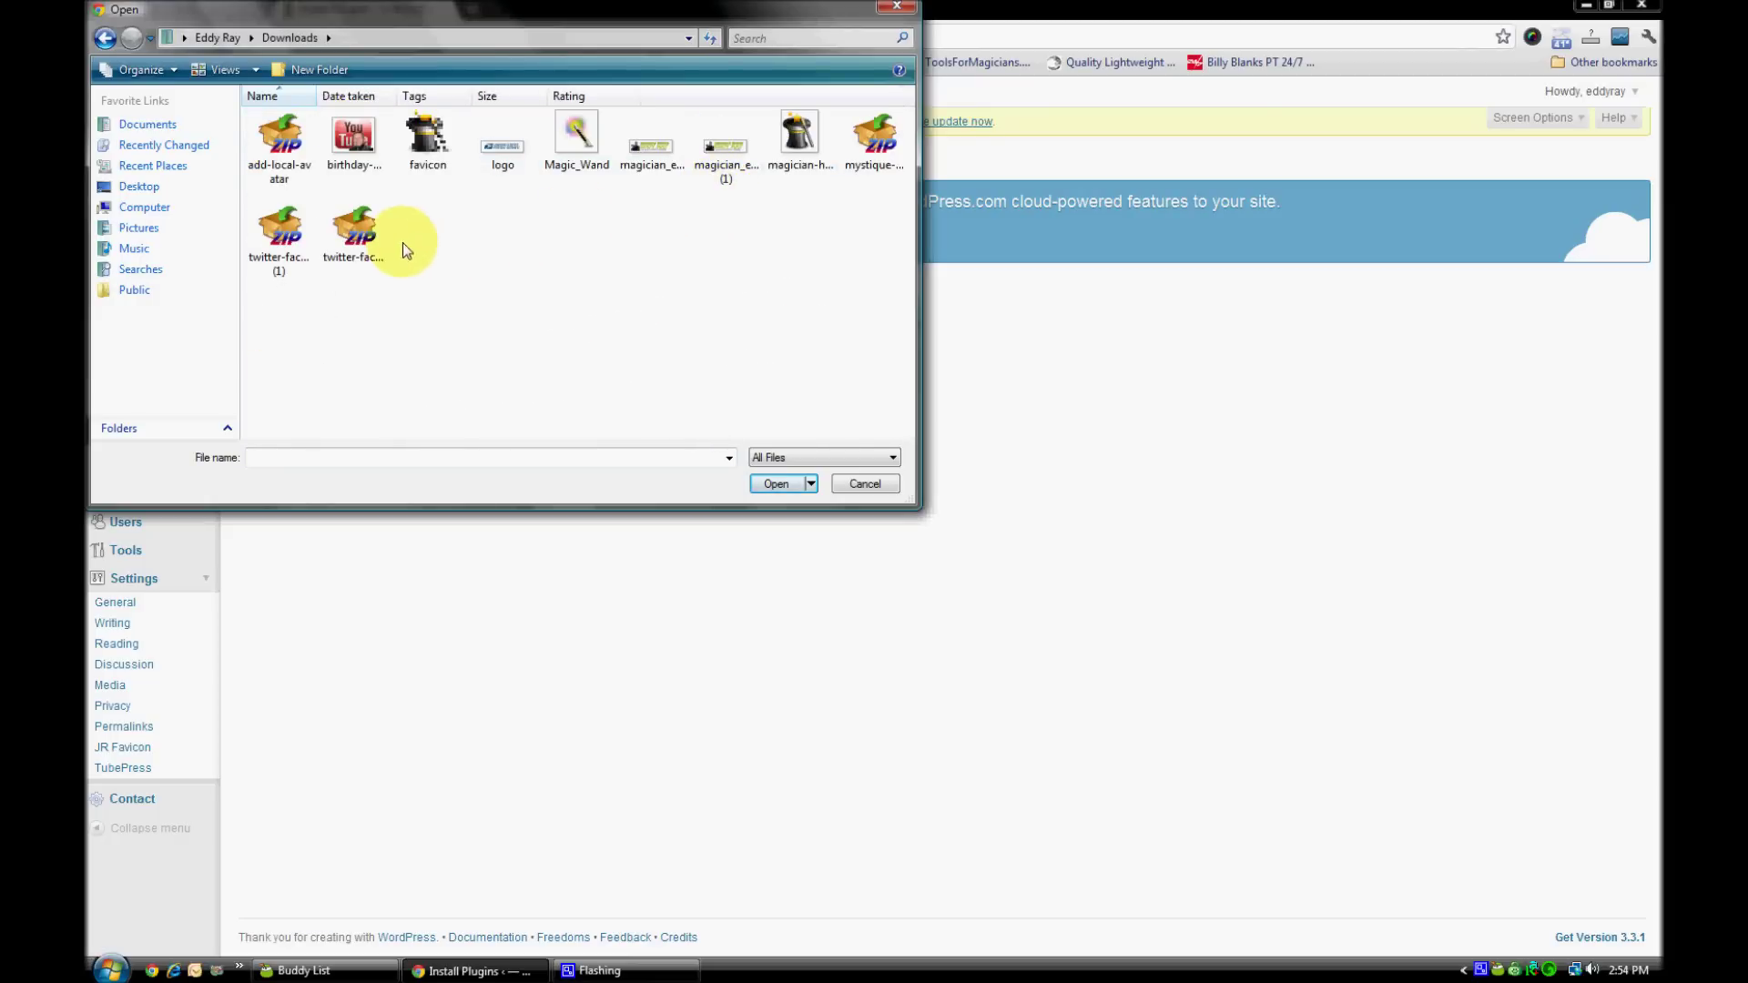
click(371, 239)
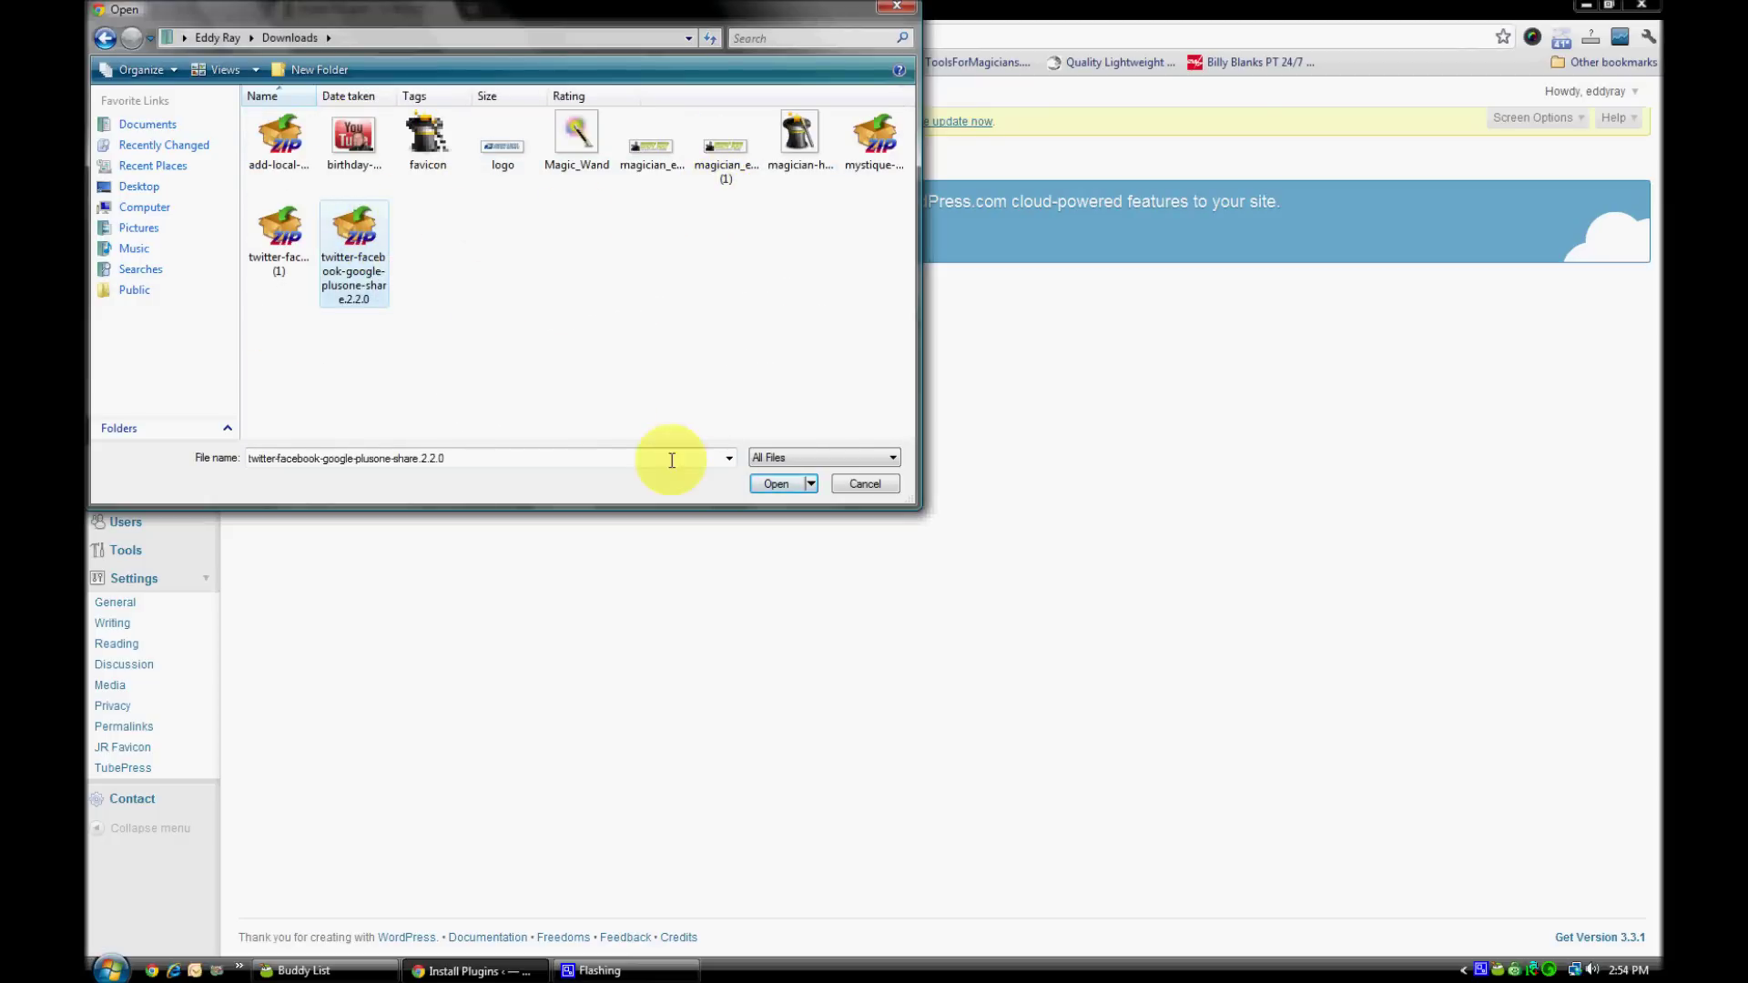
click(772, 485)
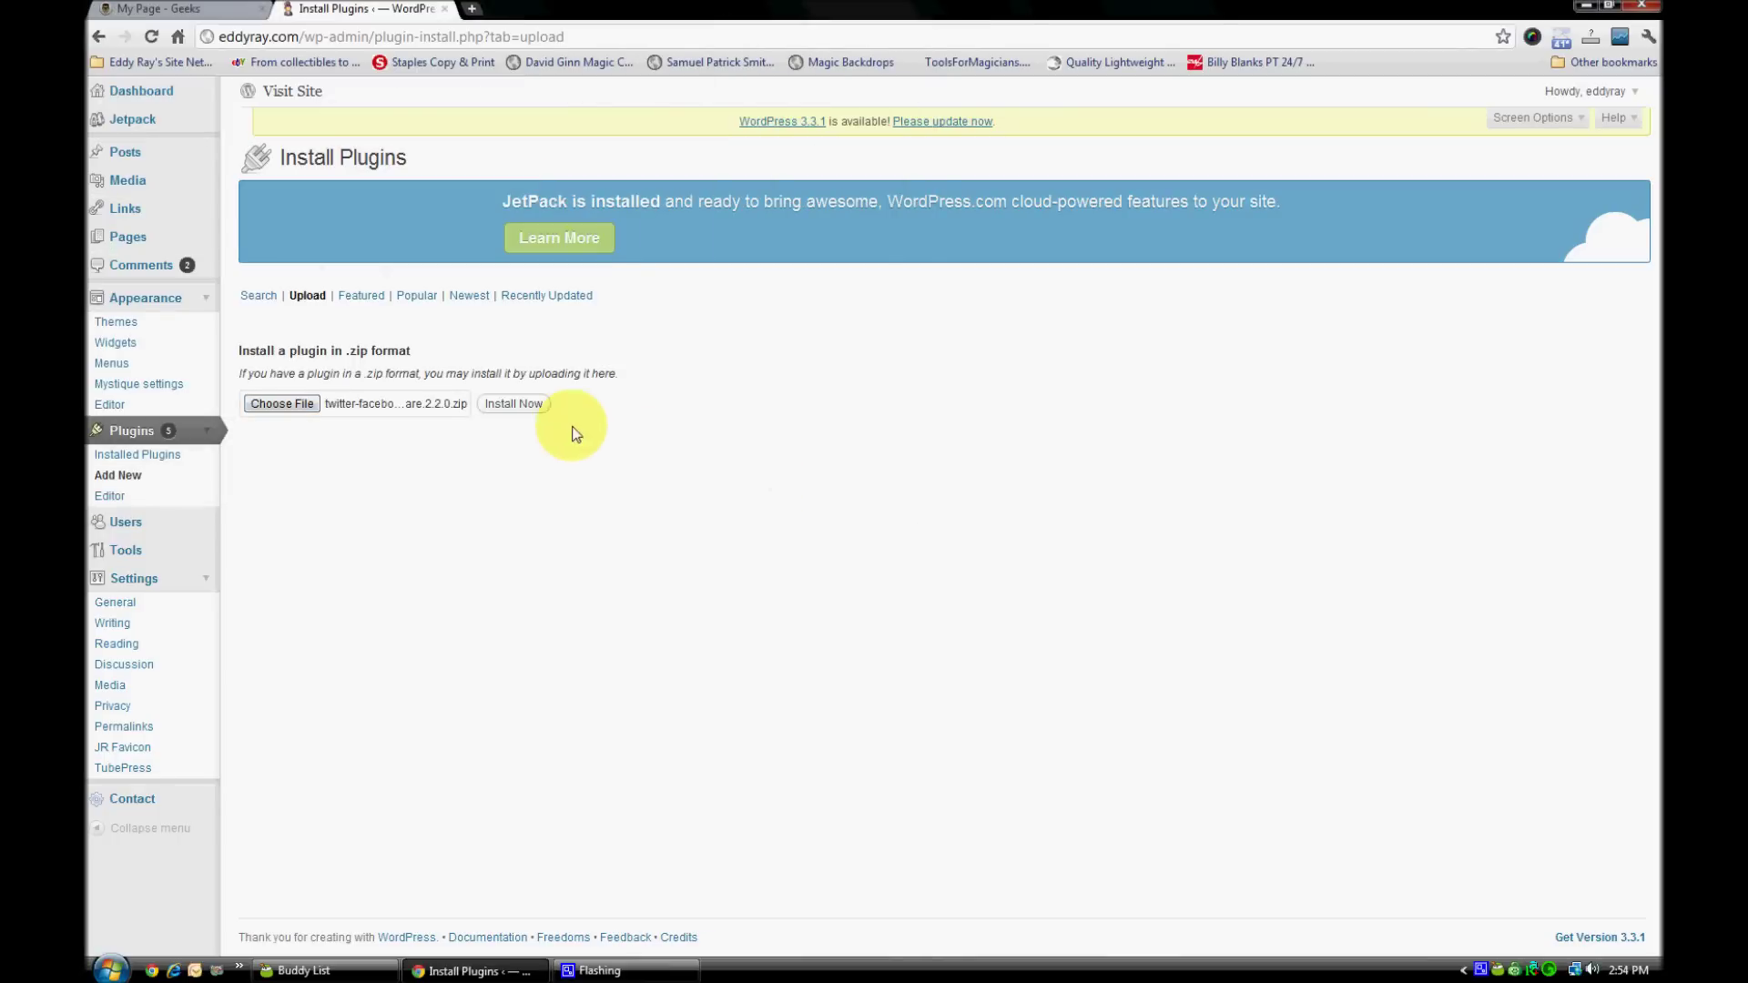
click(522, 410)
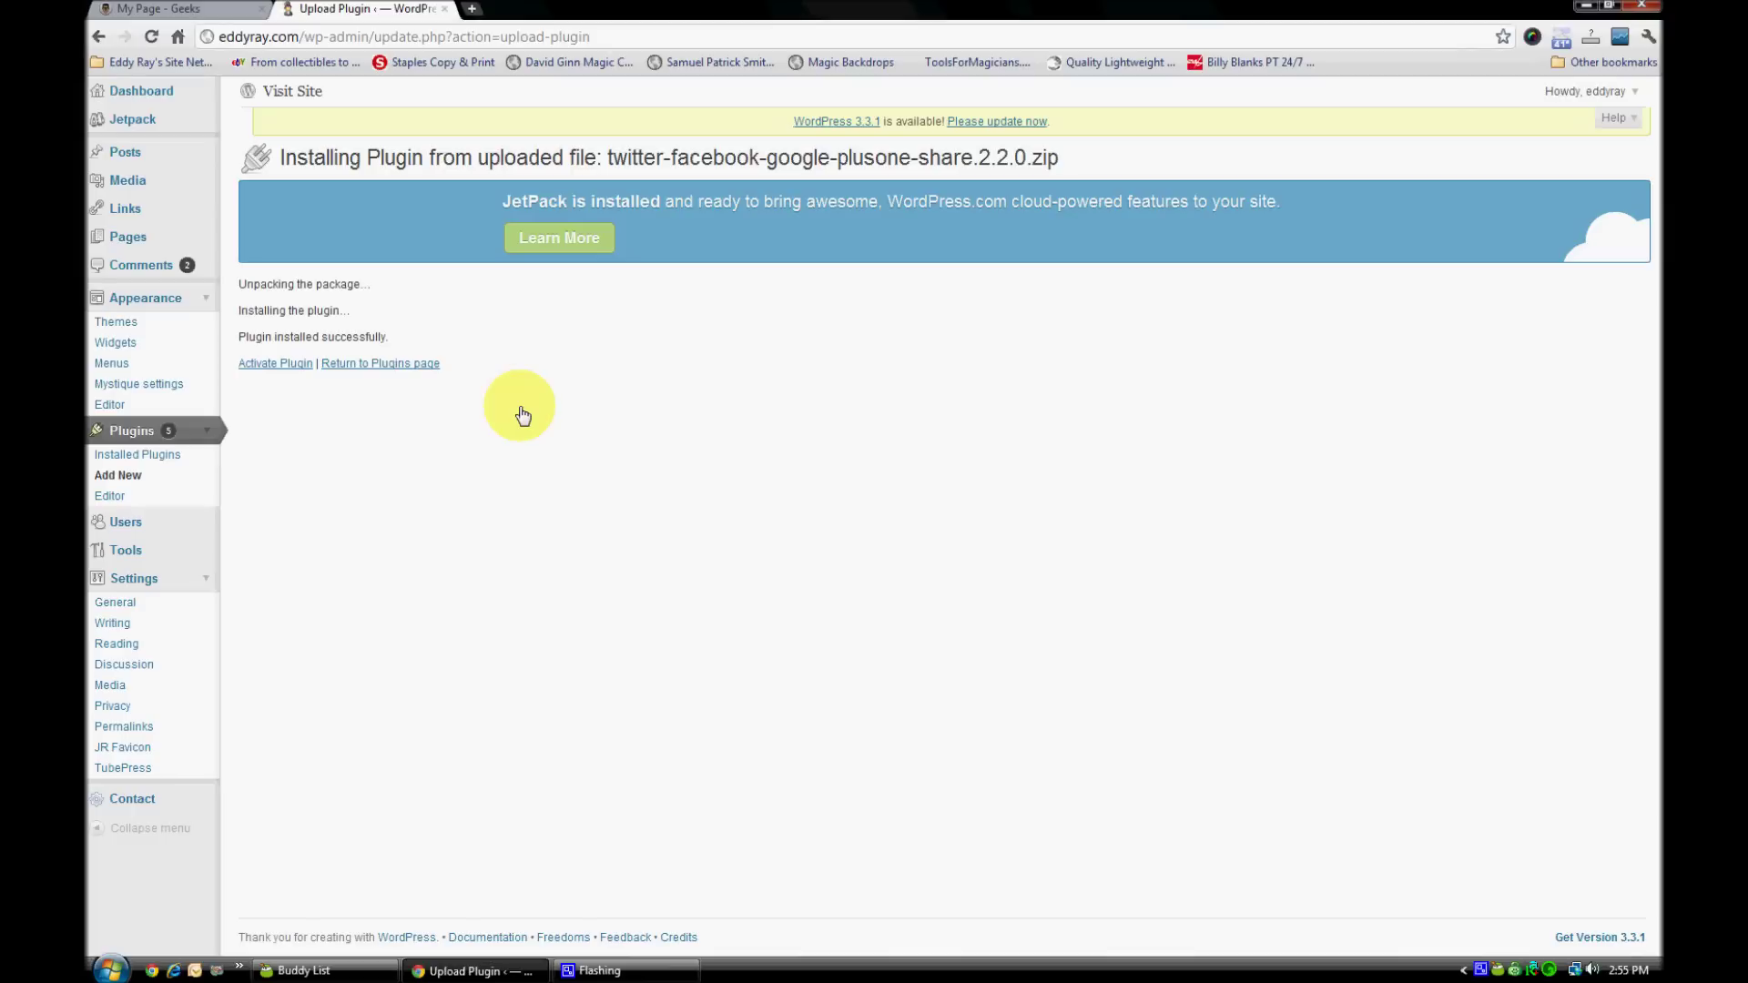
Activate the new share plugin and open Settings > TF Social Share.
click(291, 370)
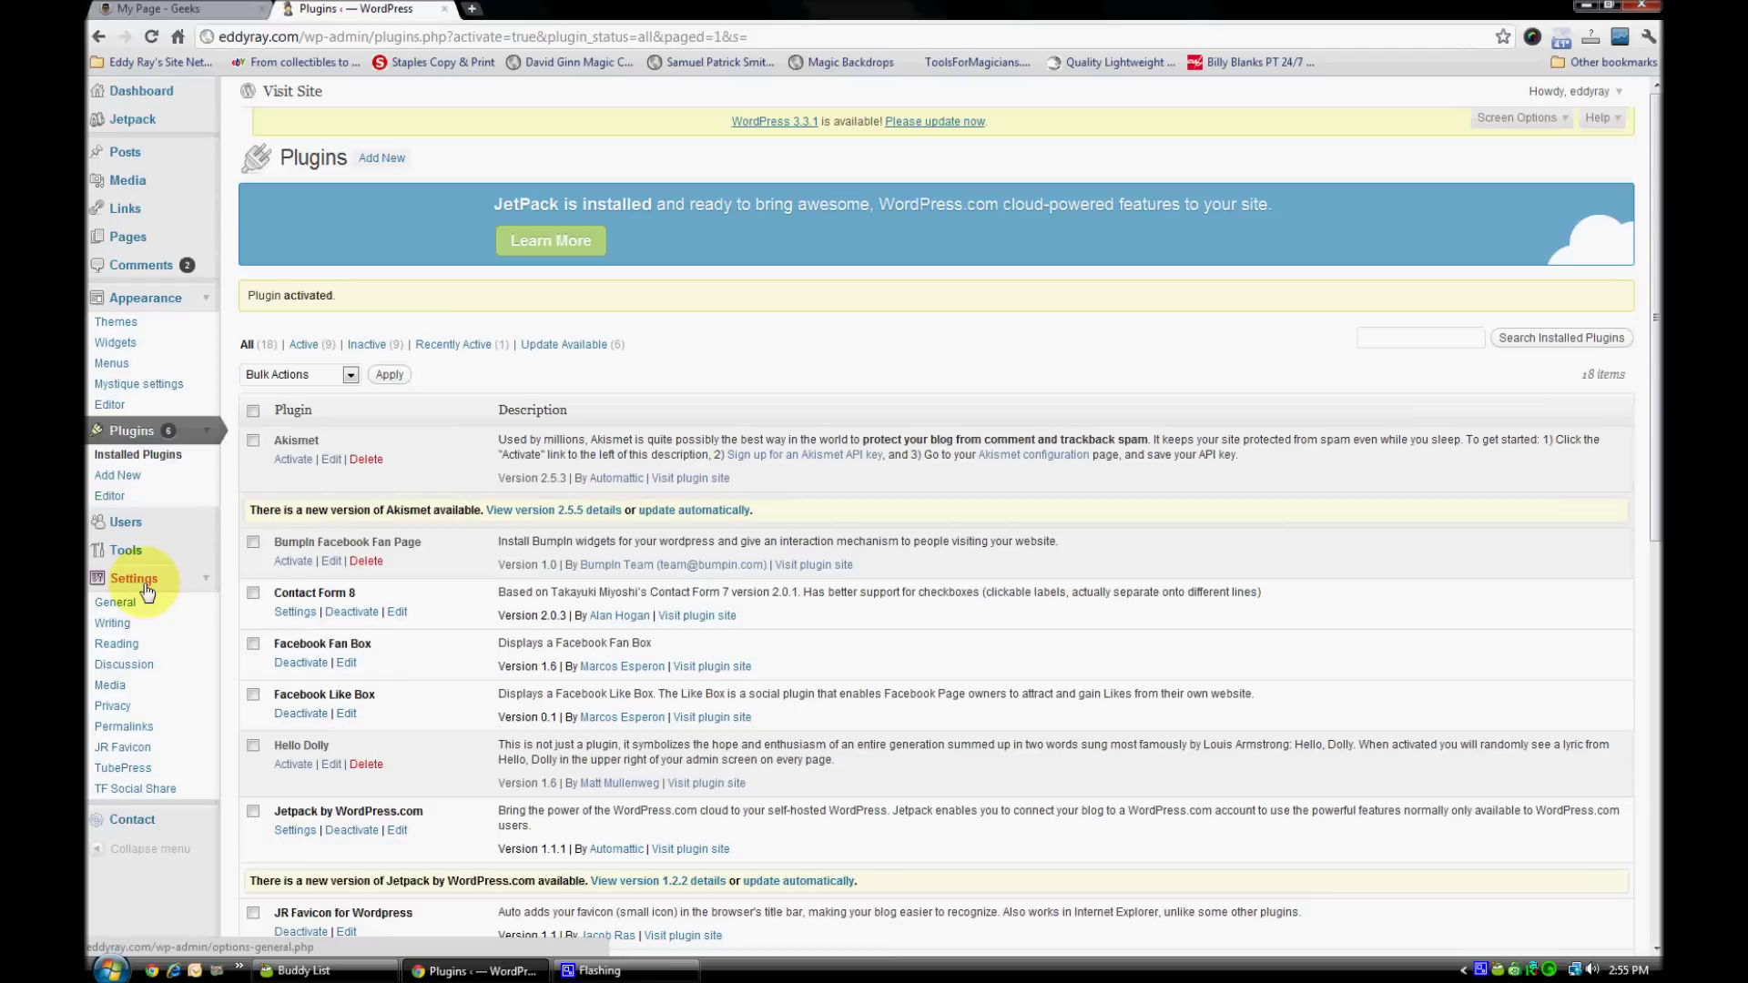
click(152, 797)
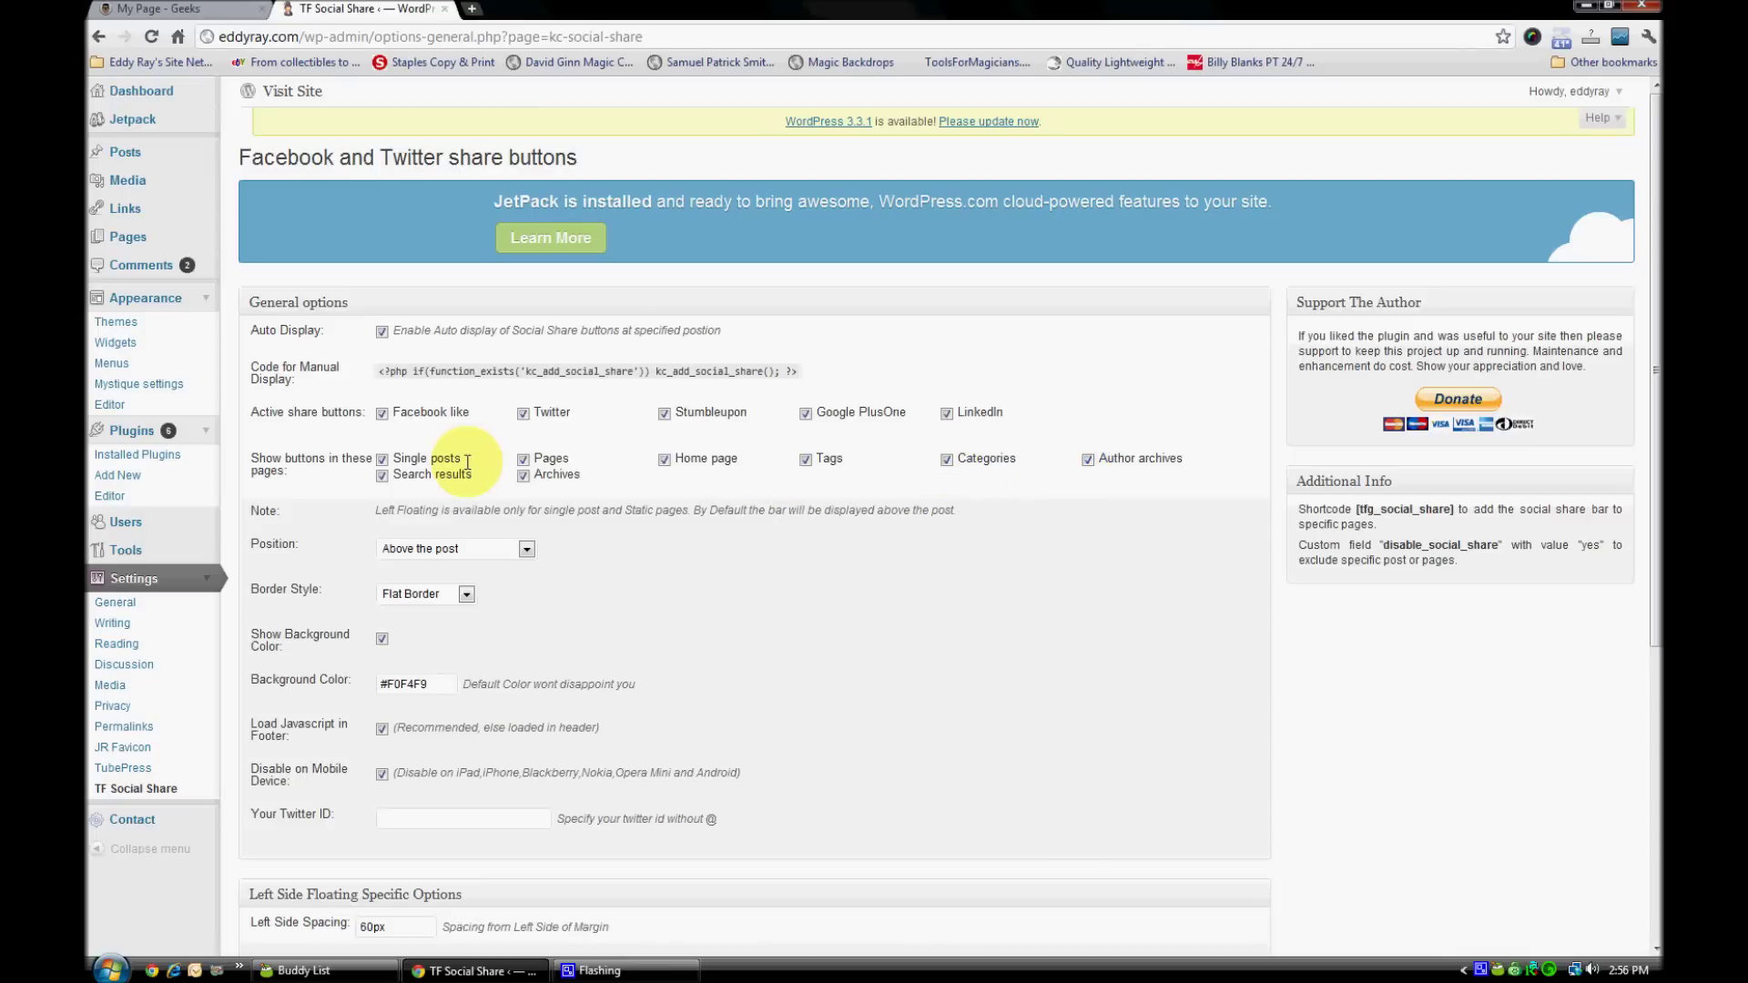
Set Position to Left Side of the post and Border Style to Round Border.
scroll(482, 464, down, 1)
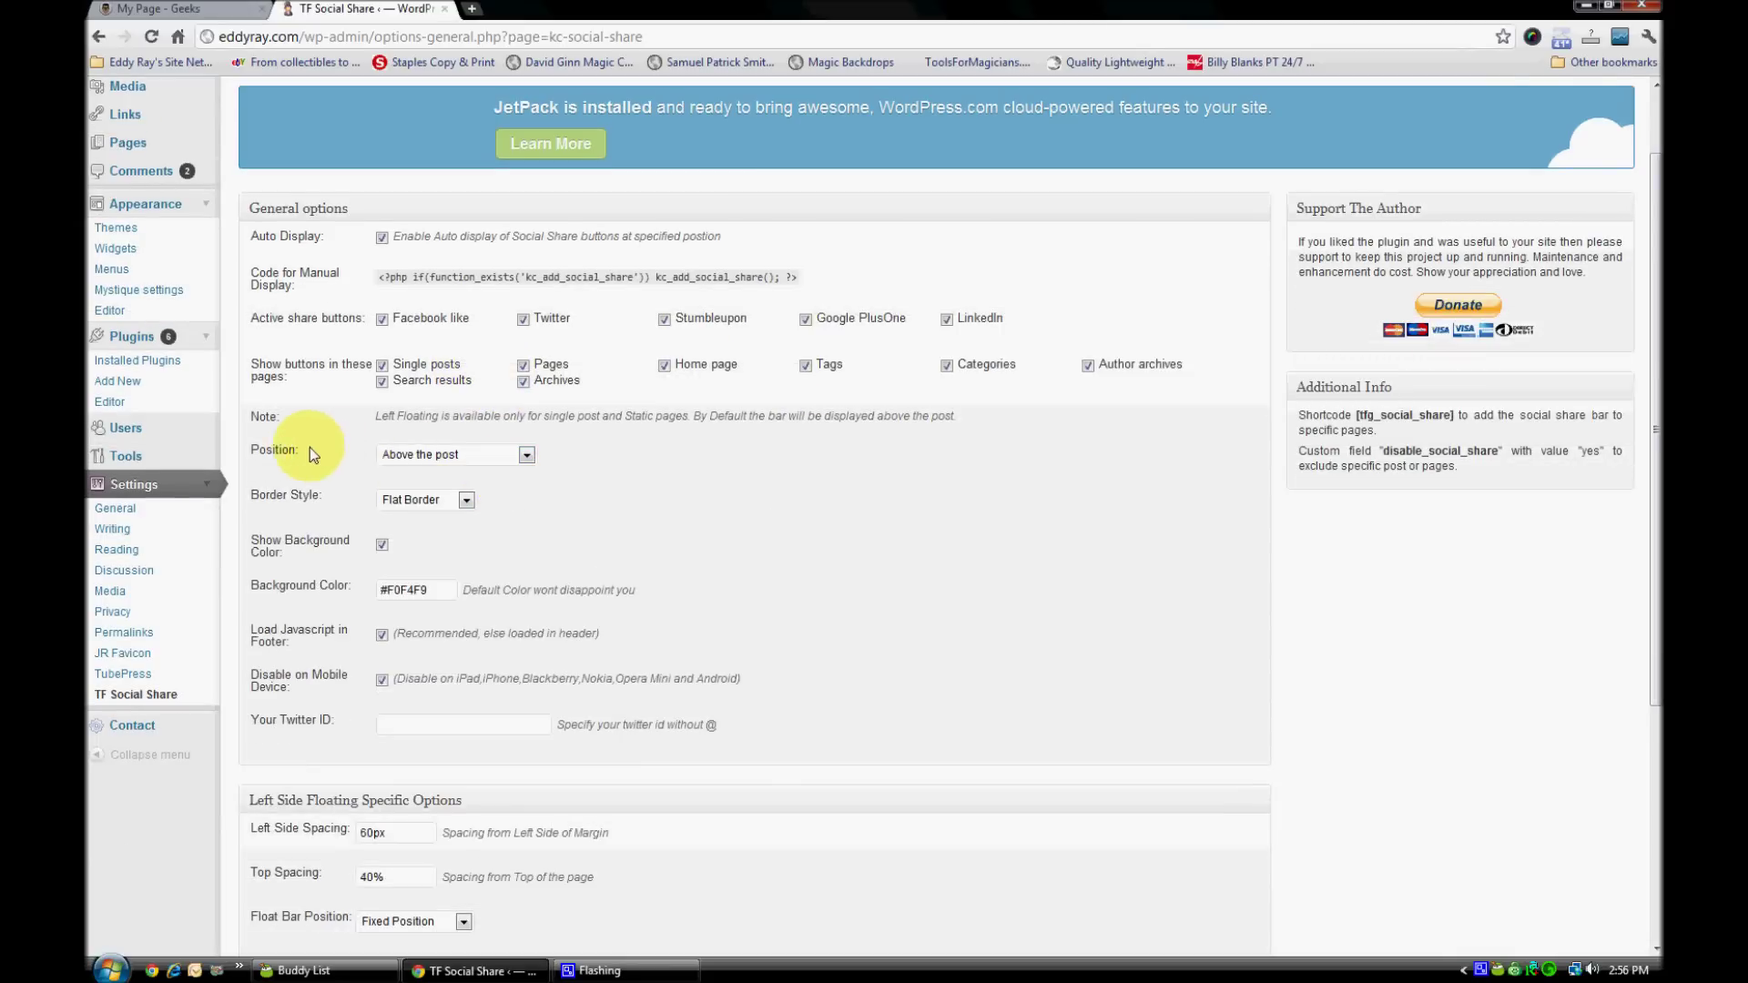
click(516, 457)
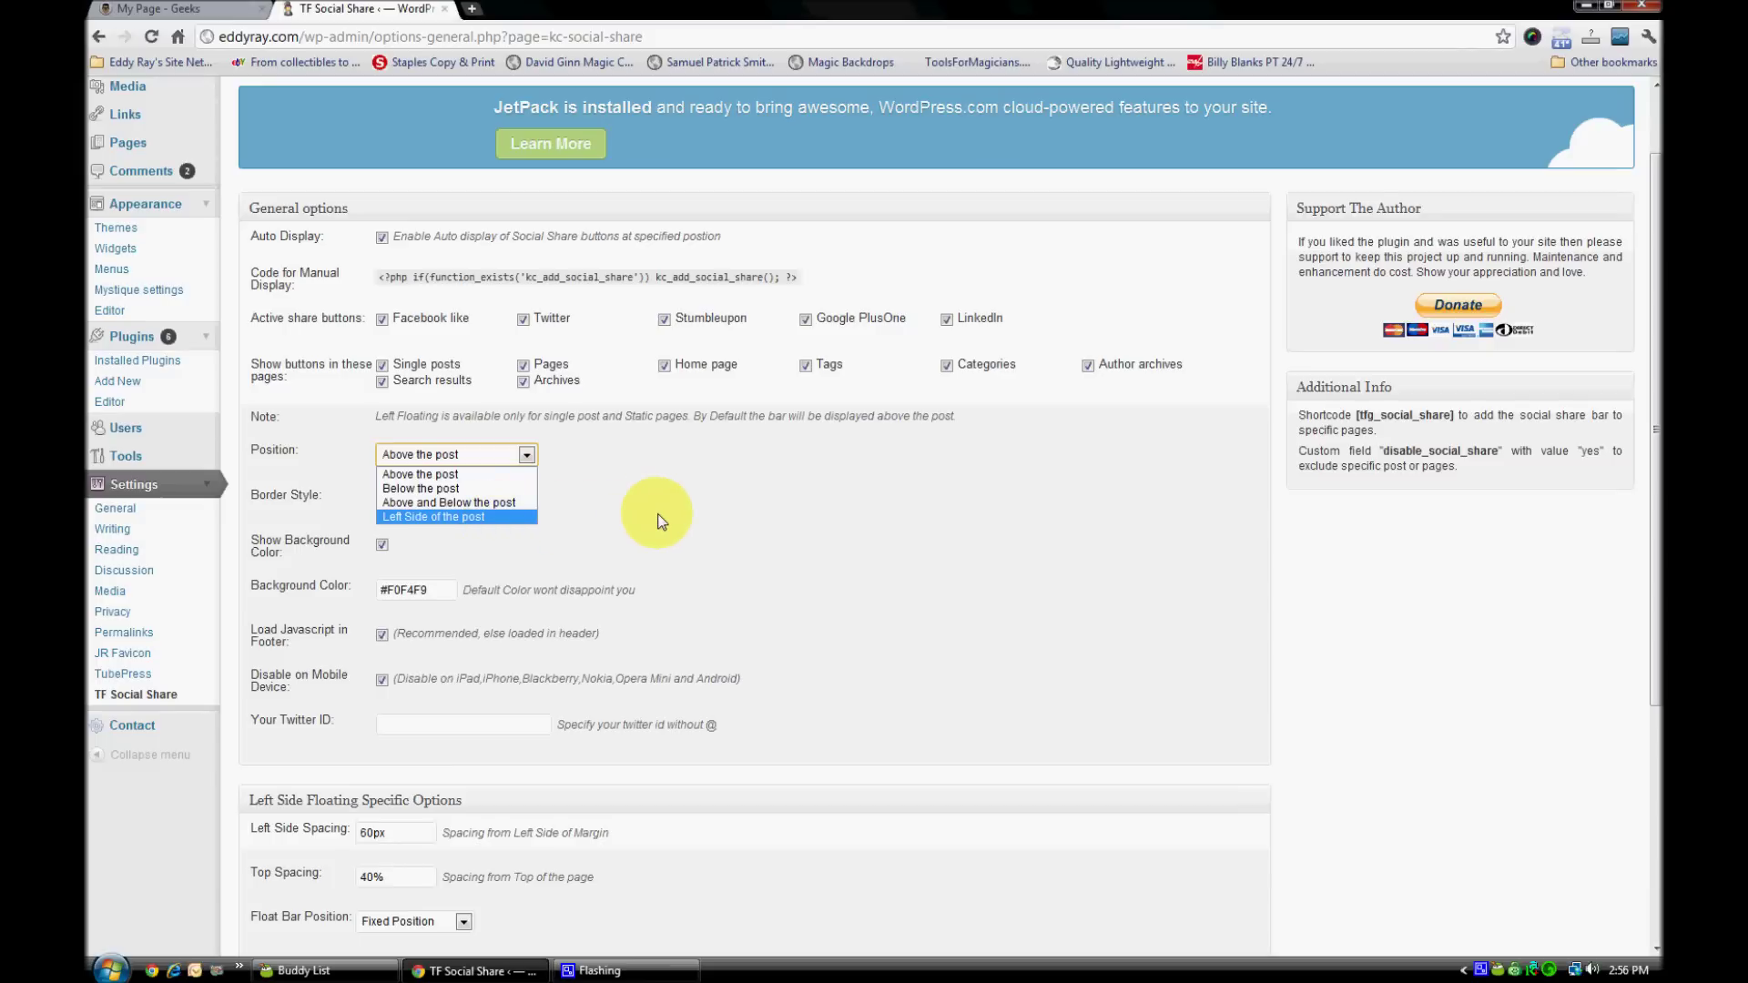
click(502, 517)
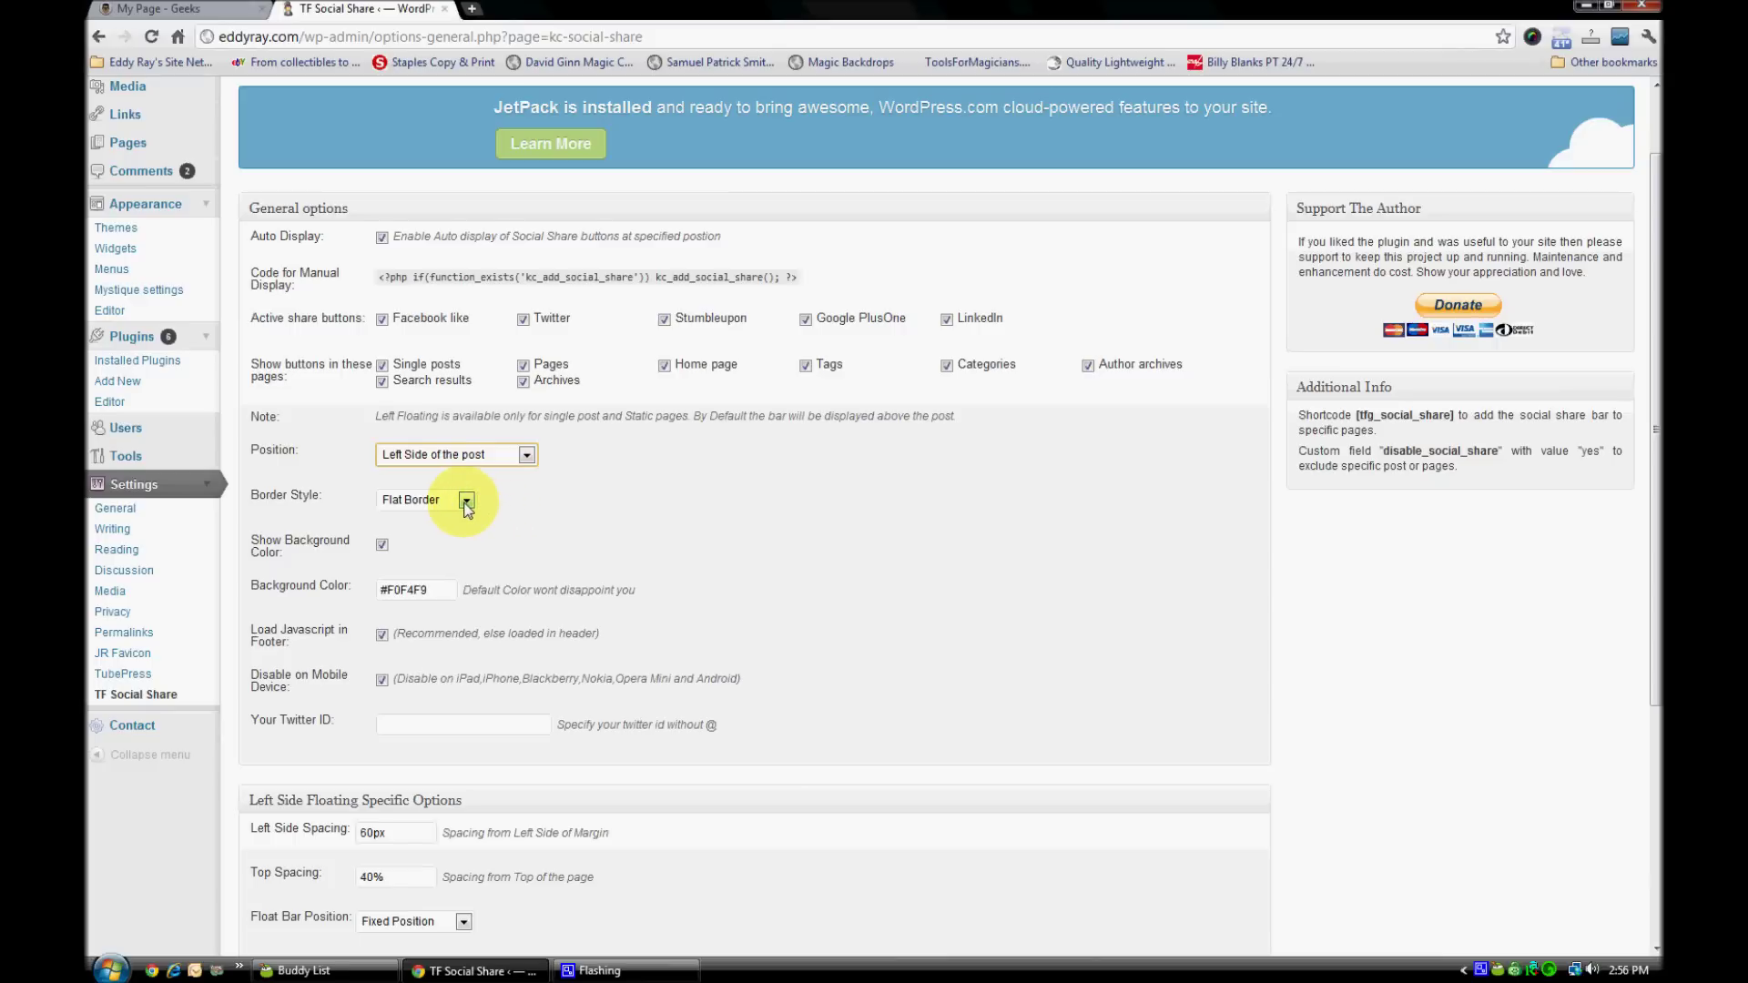
click(467, 501)
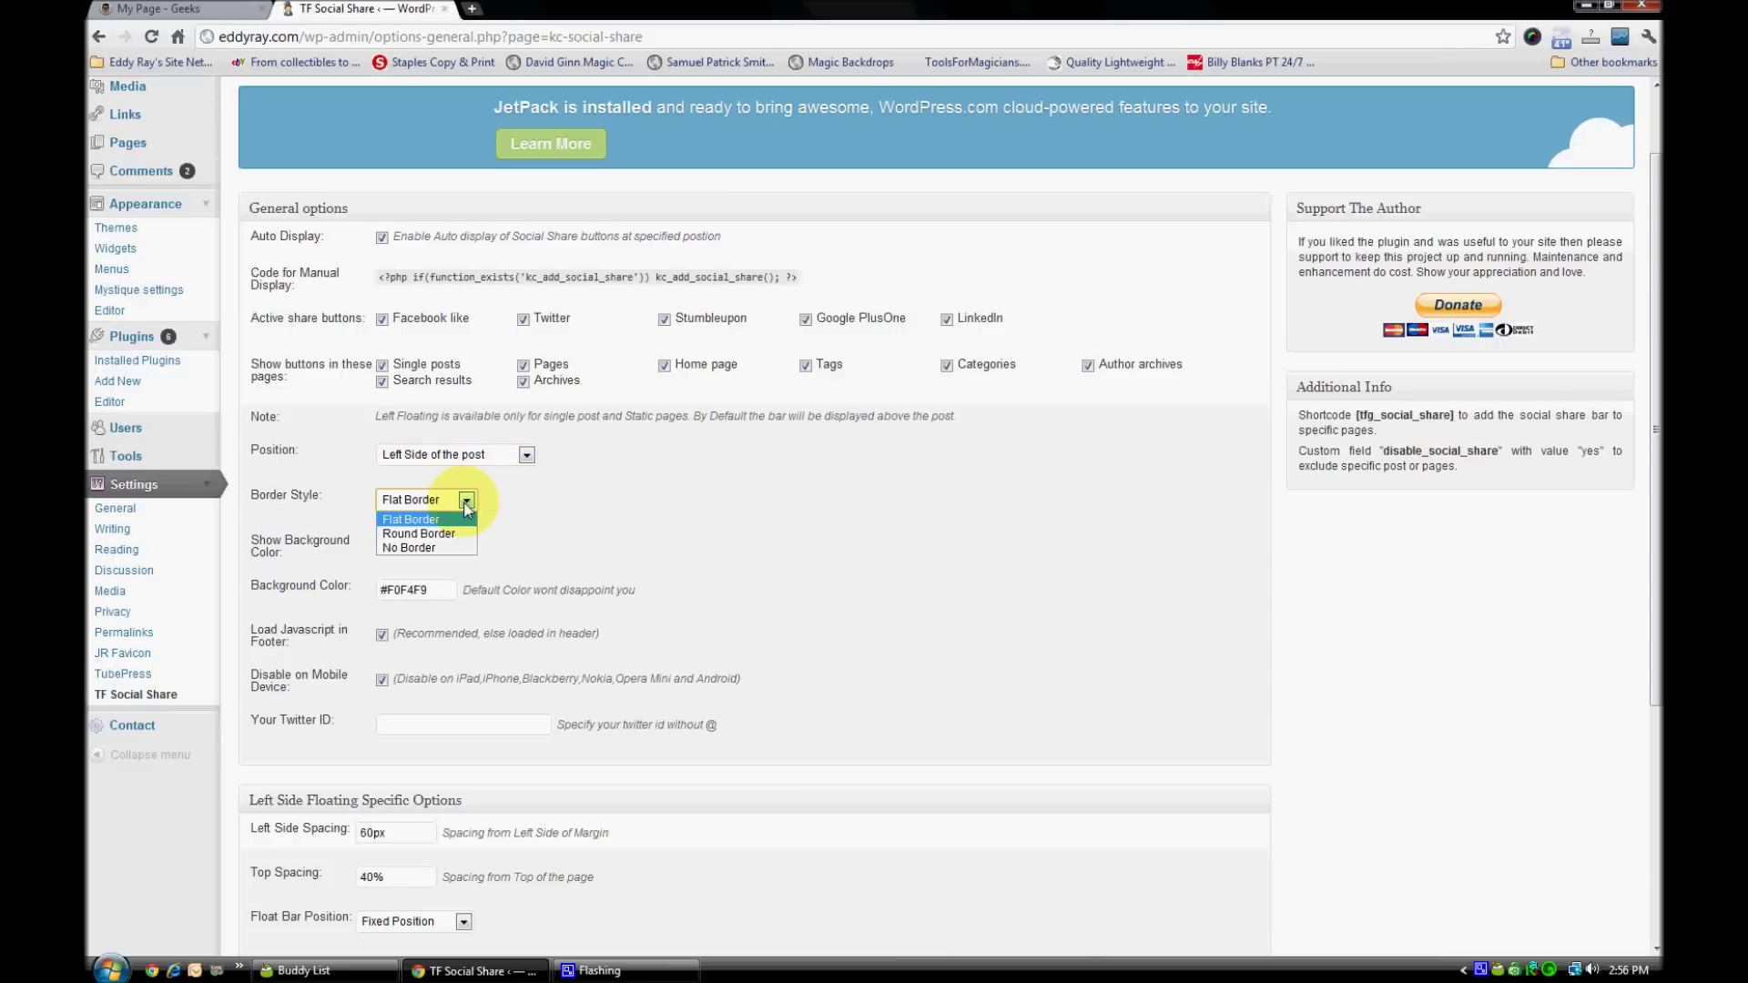
click(419, 534)
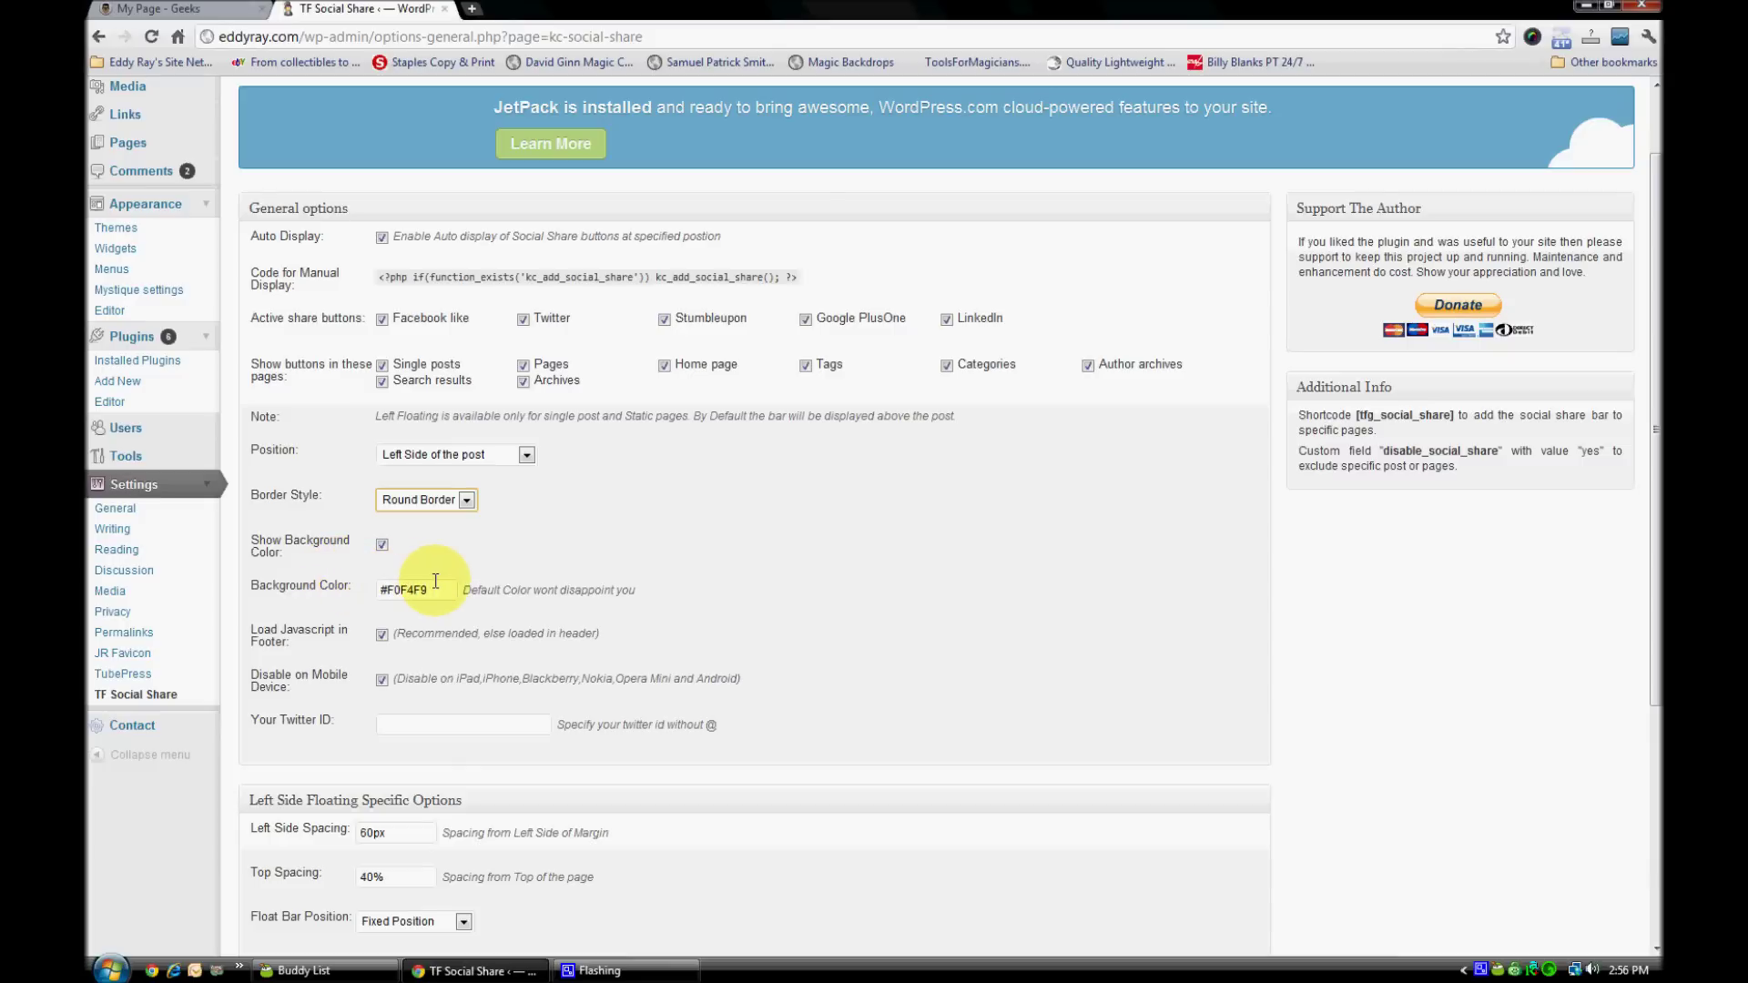
scroll(681, 575, down, 1)
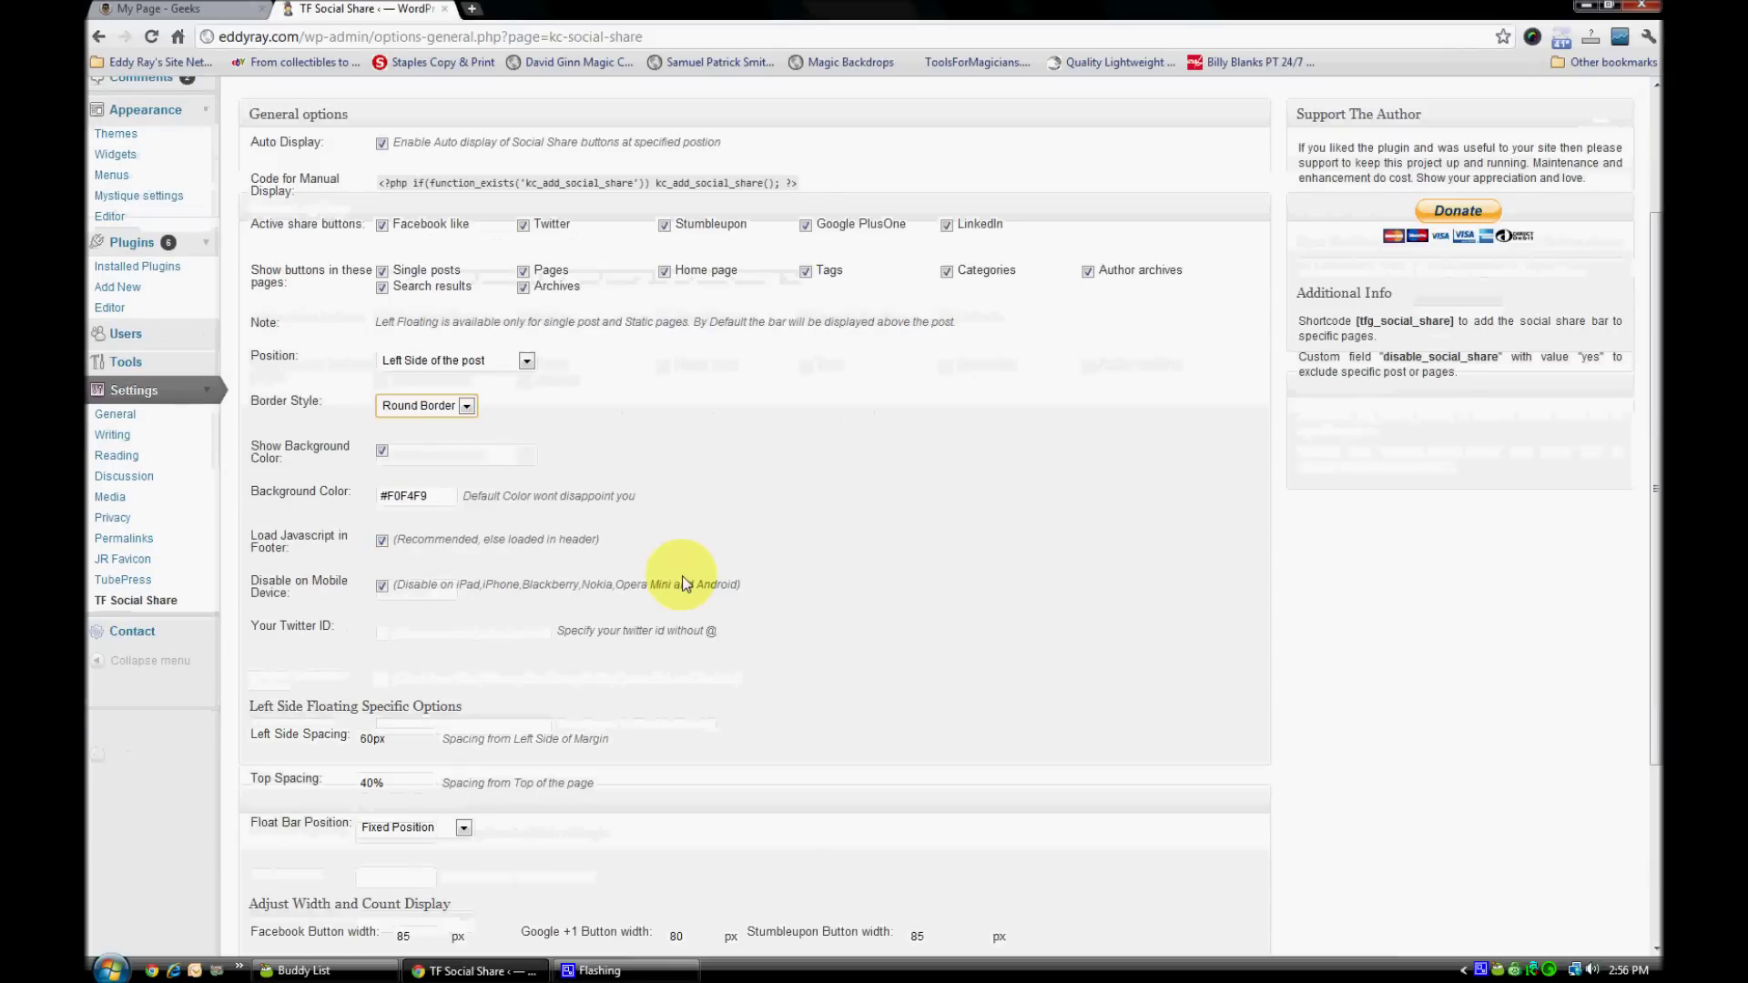
Enter the site's Twitter username in the Your Twitter ID field.
click(382, 625)
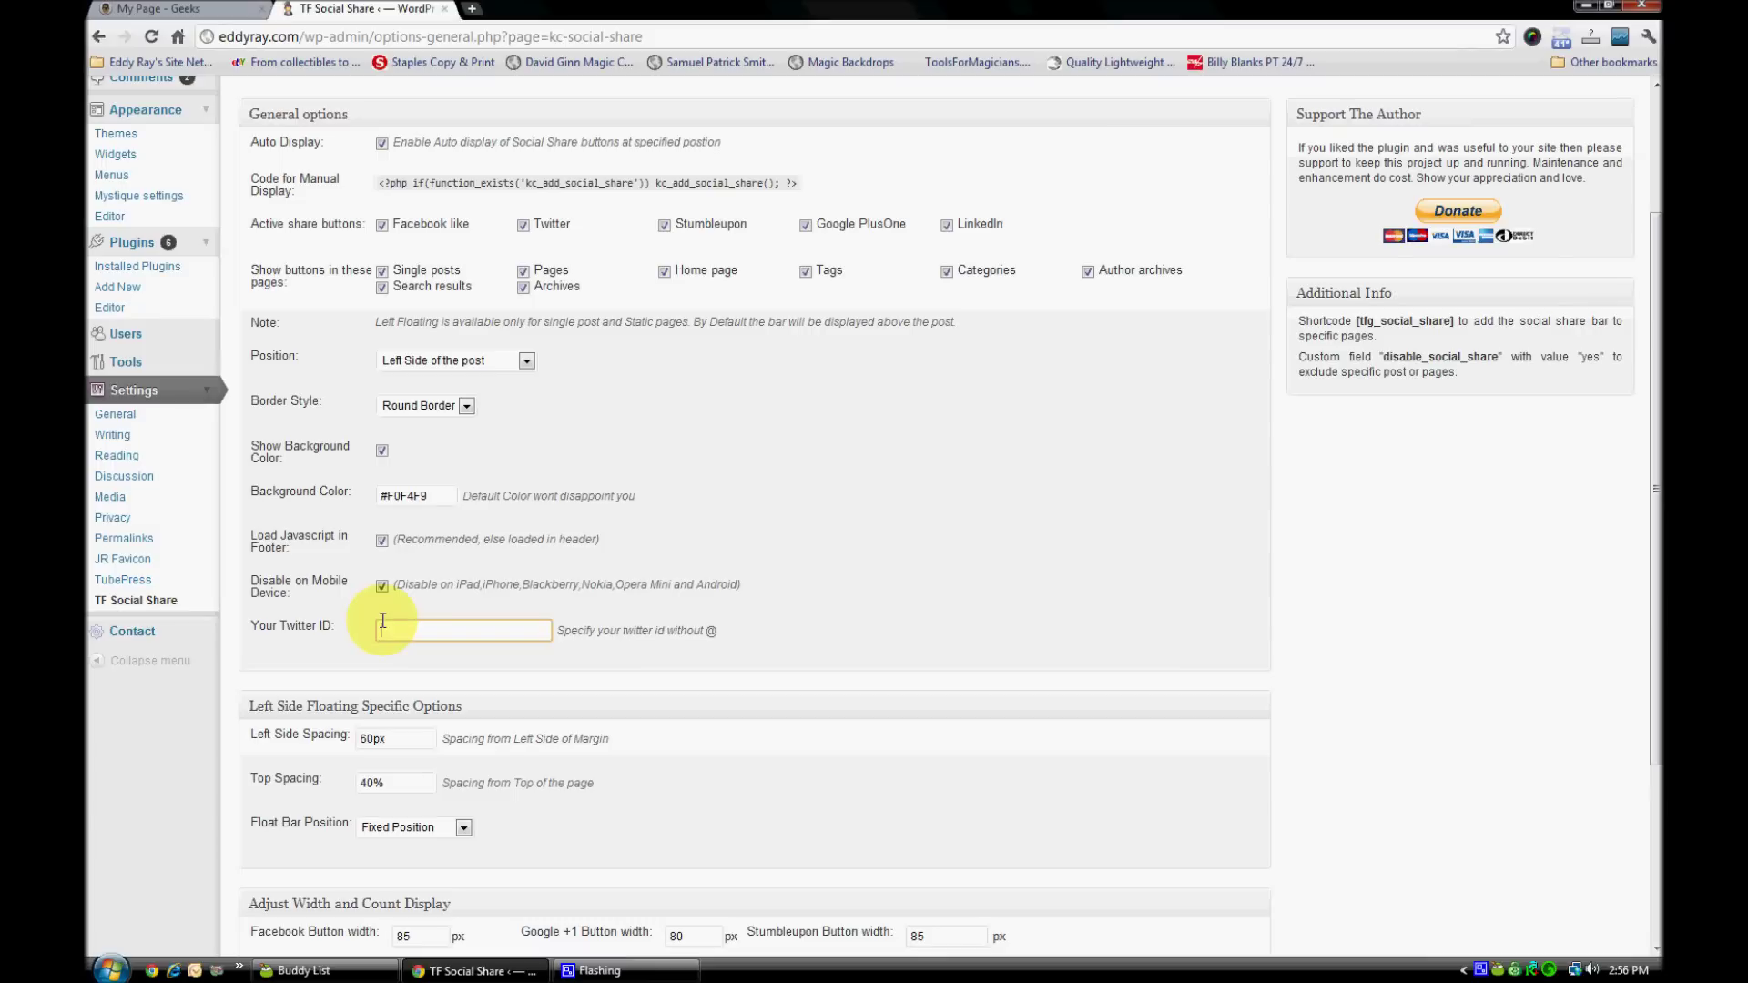
text(eddyray)
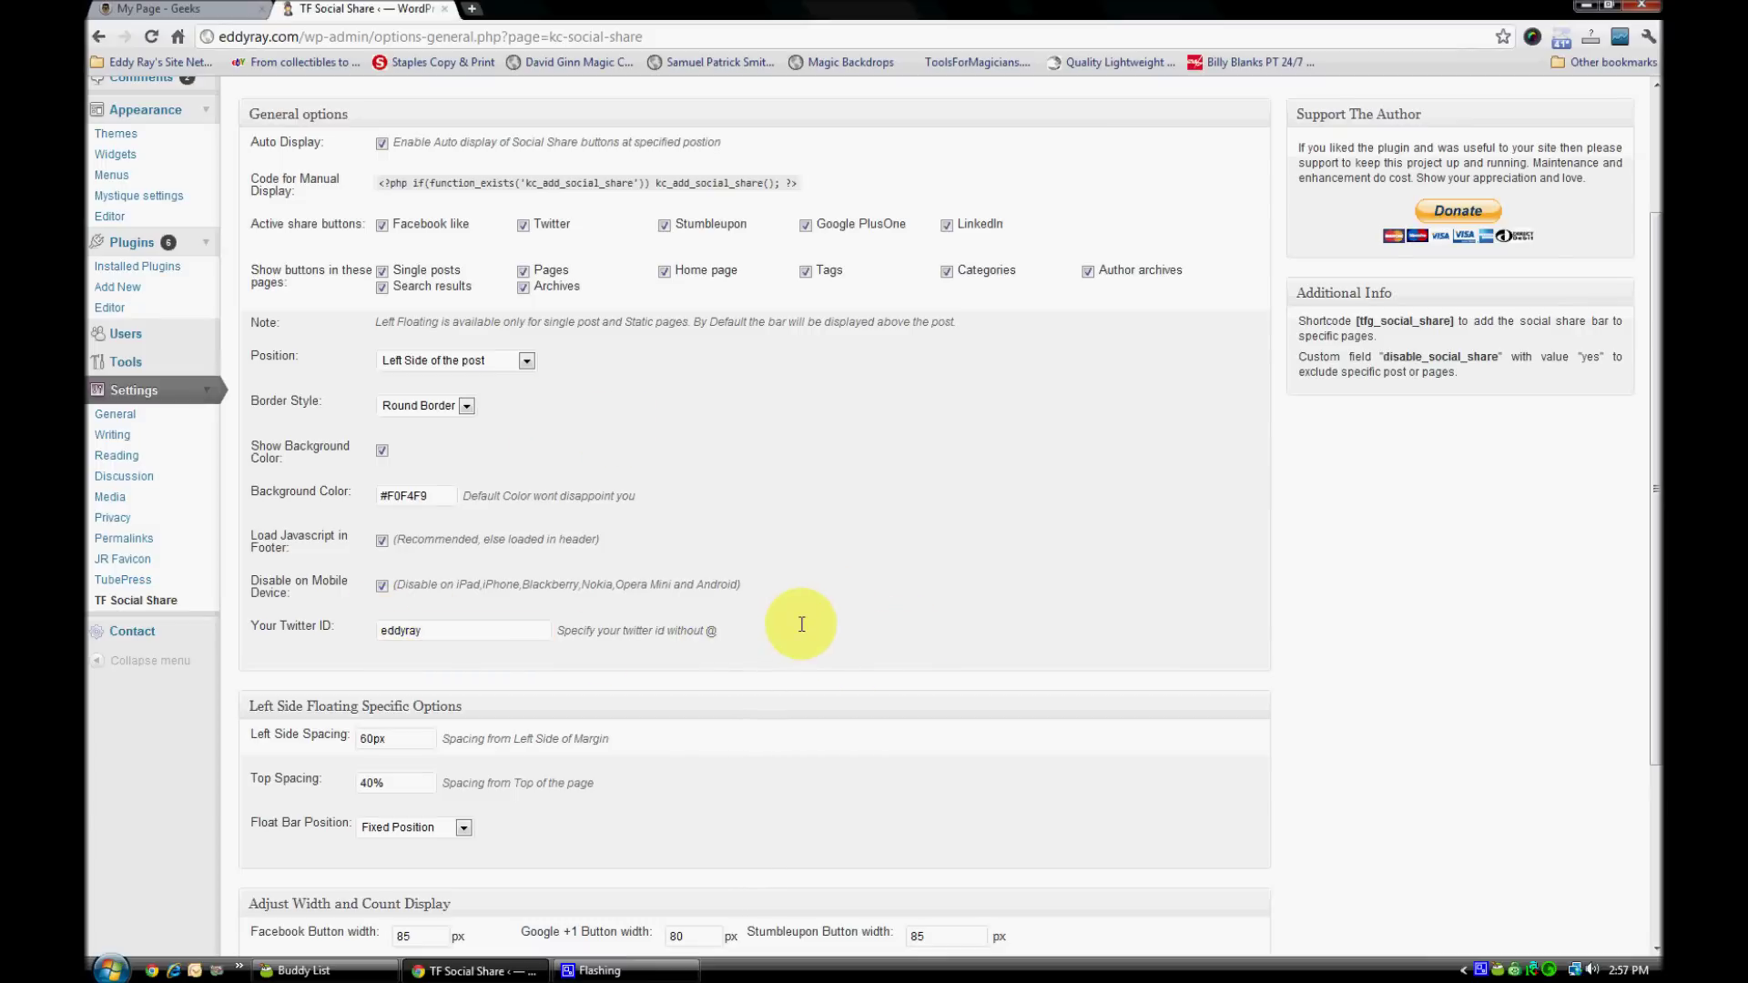
scroll(802, 631, down, 3)
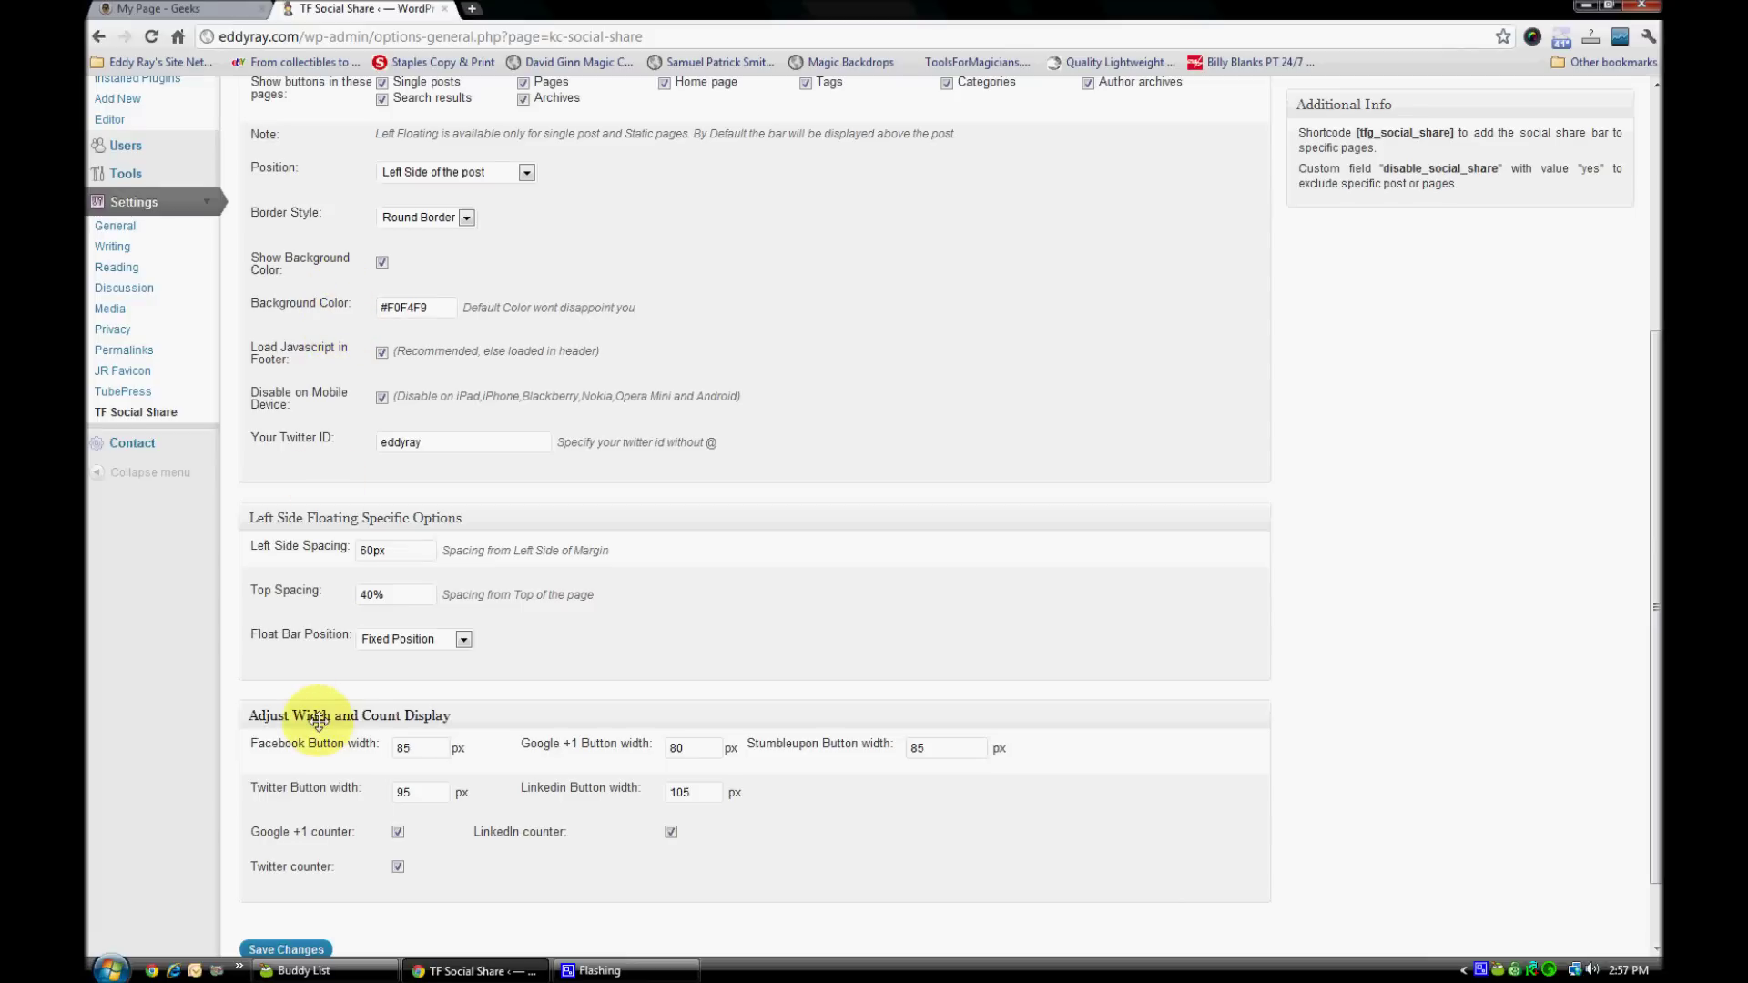
Keep Float Bar Position at Fixed Position and save the TF Social Share settings.
scroll(460, 634, down, 1)
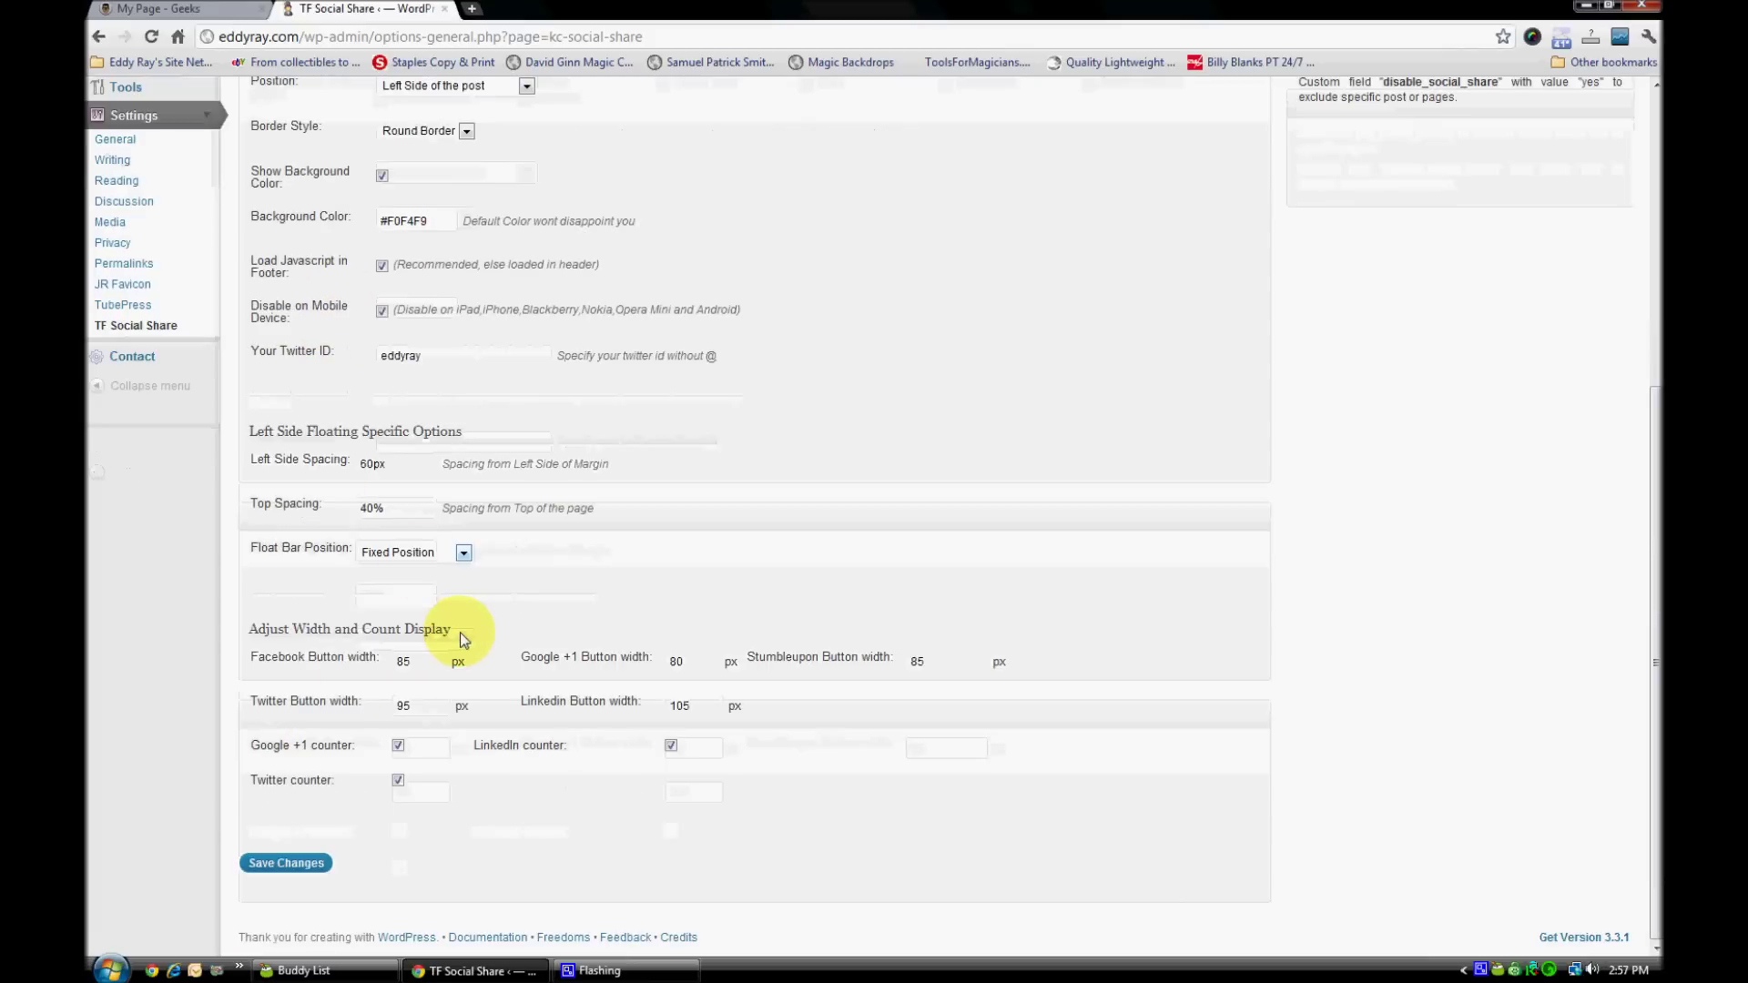
click(462, 552)
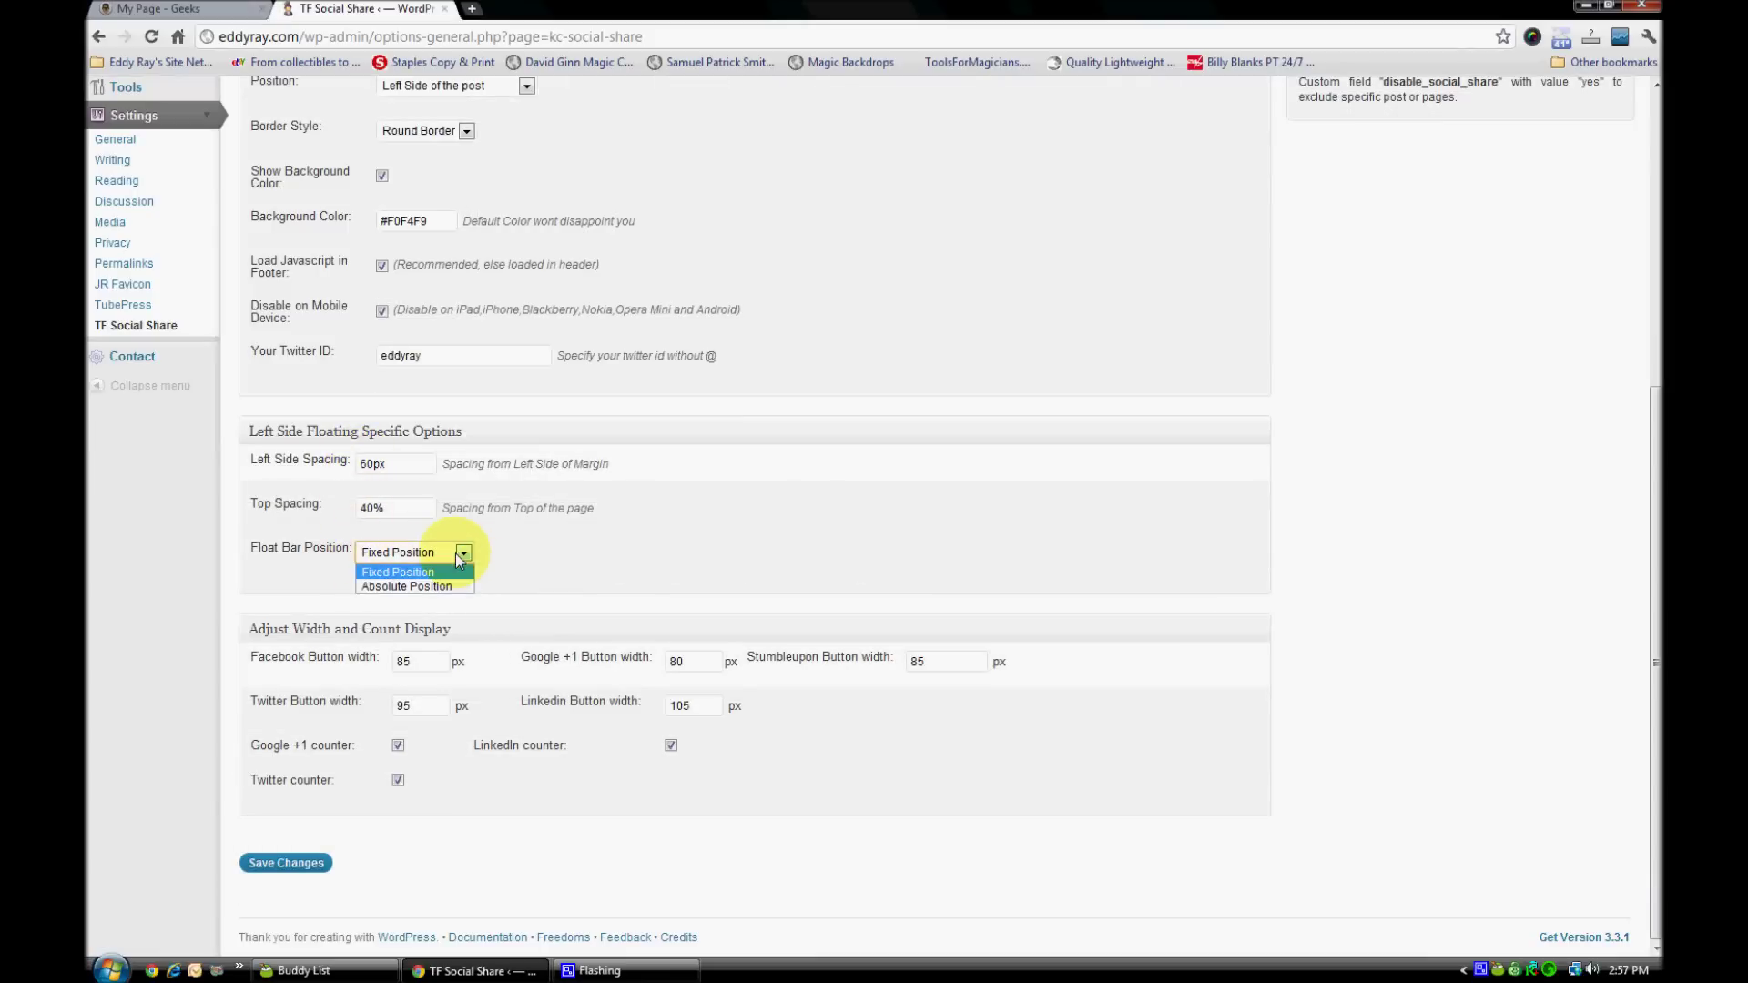
click(453, 573)
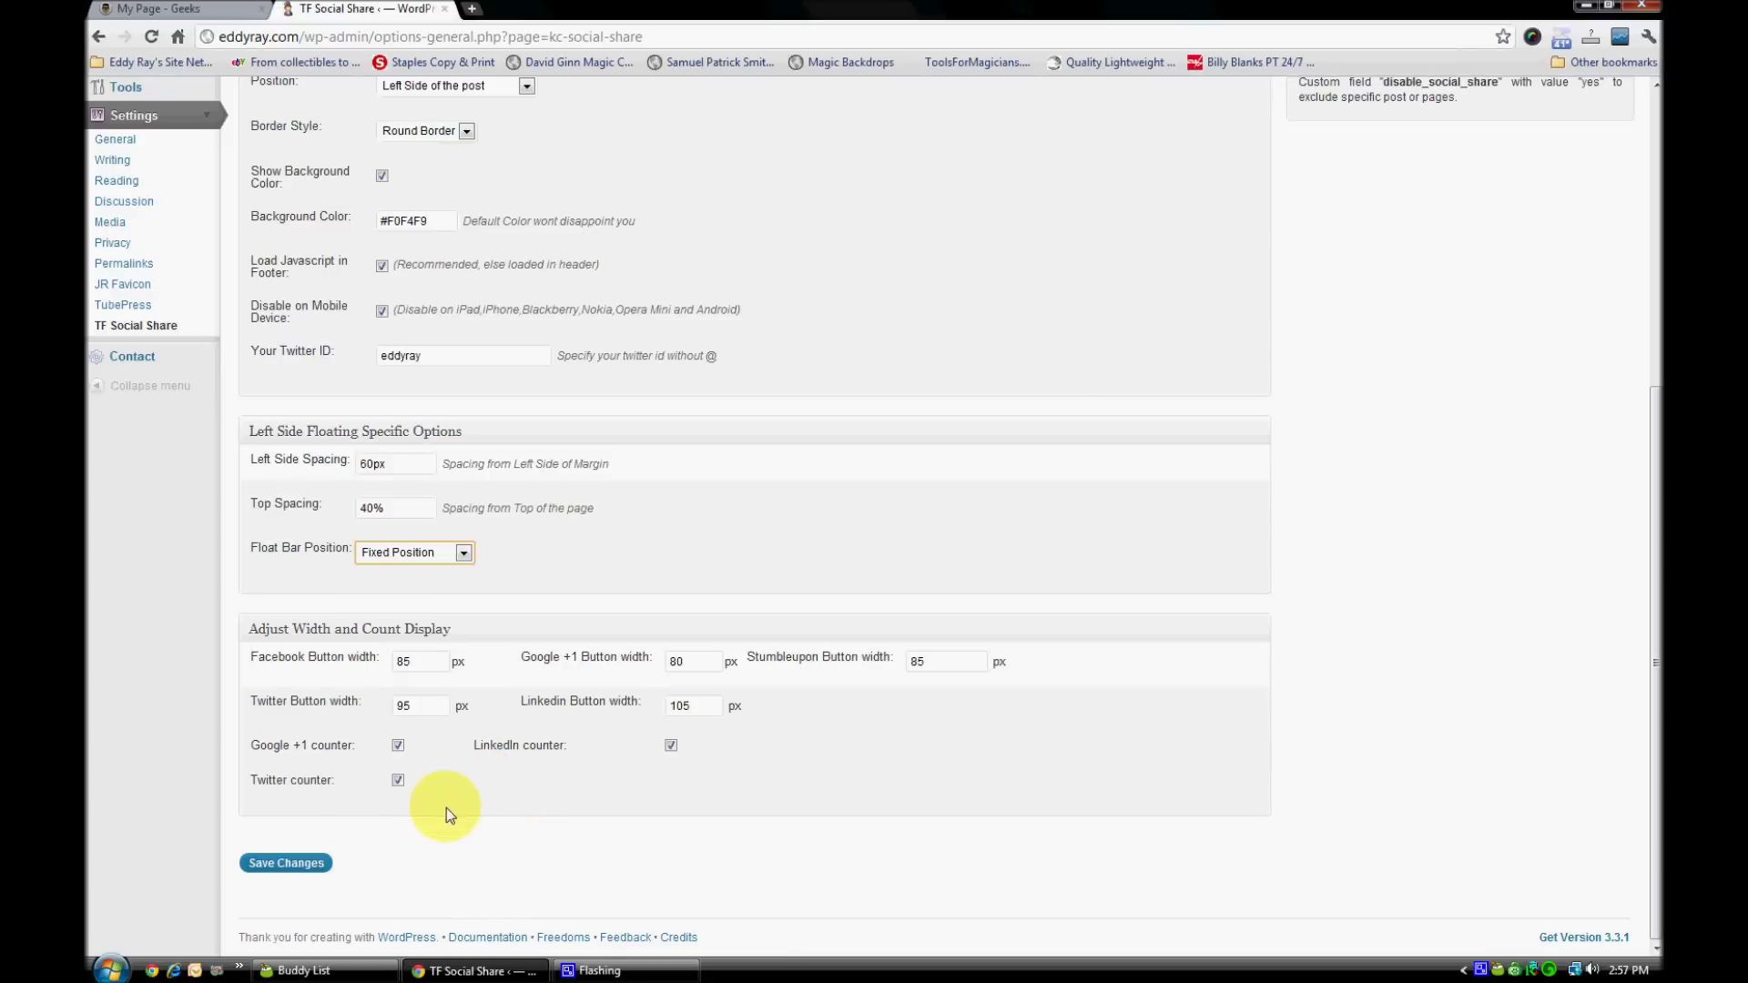
click(306, 868)
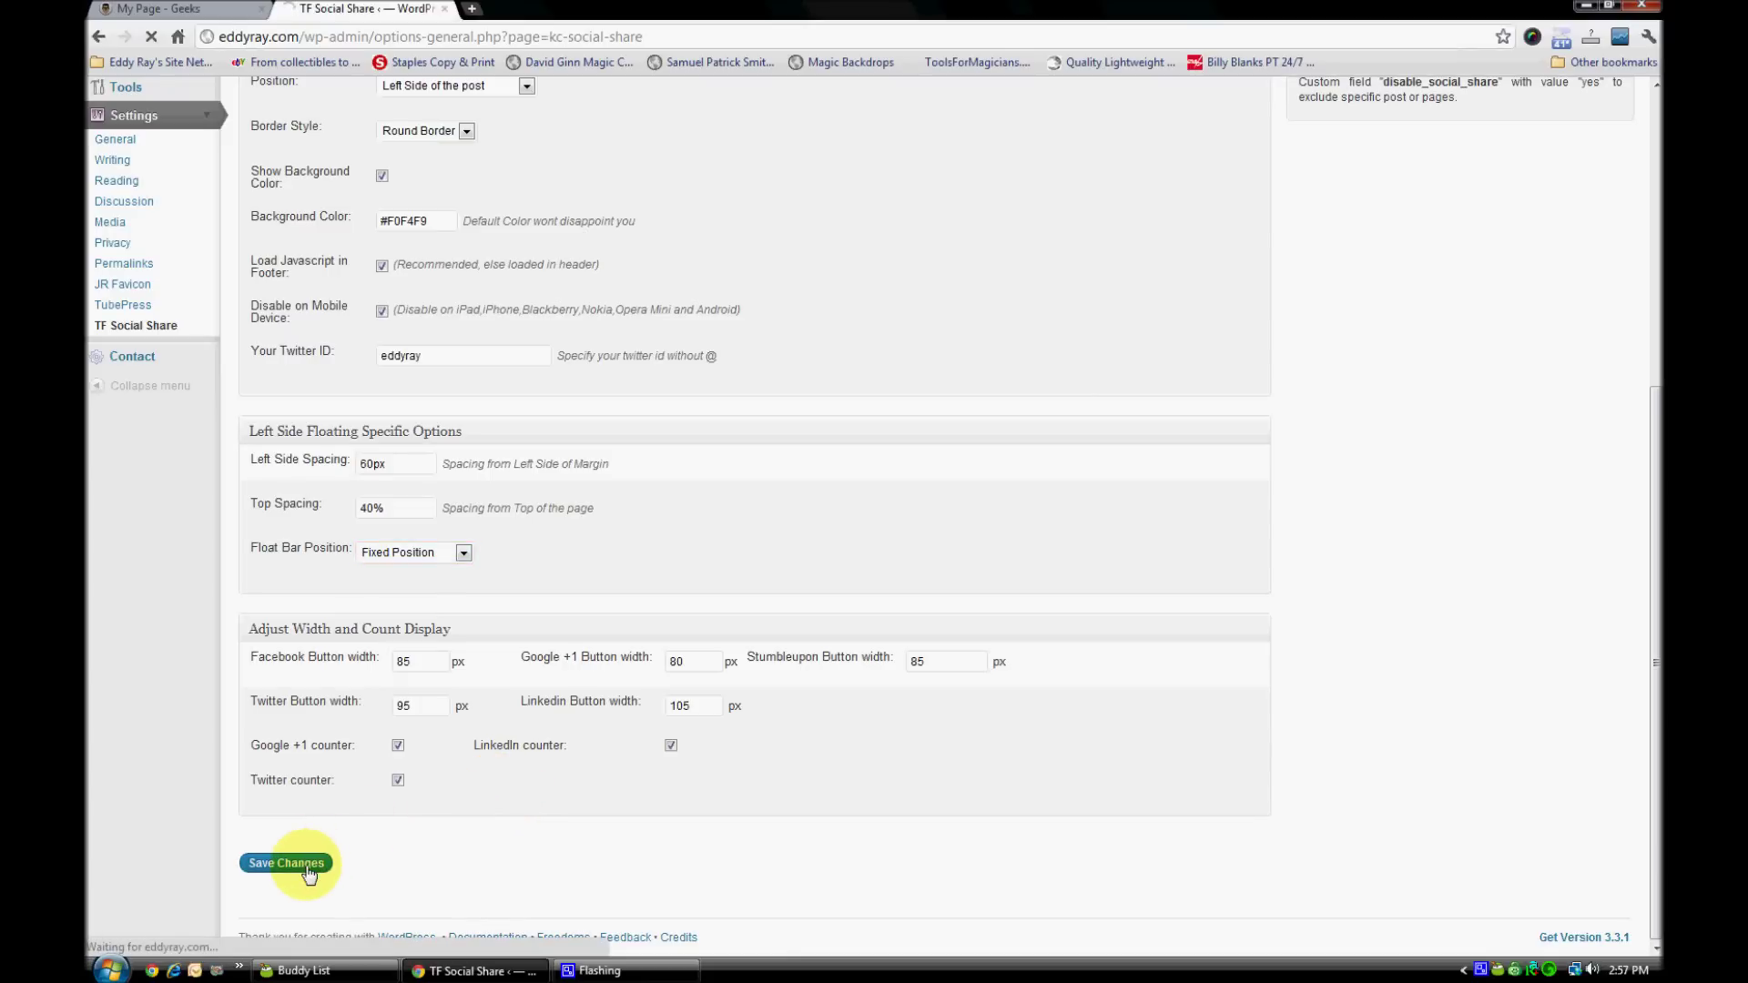
Load eddyray.com in a new tab and try the floating bar's Like button.
click(471, 10)
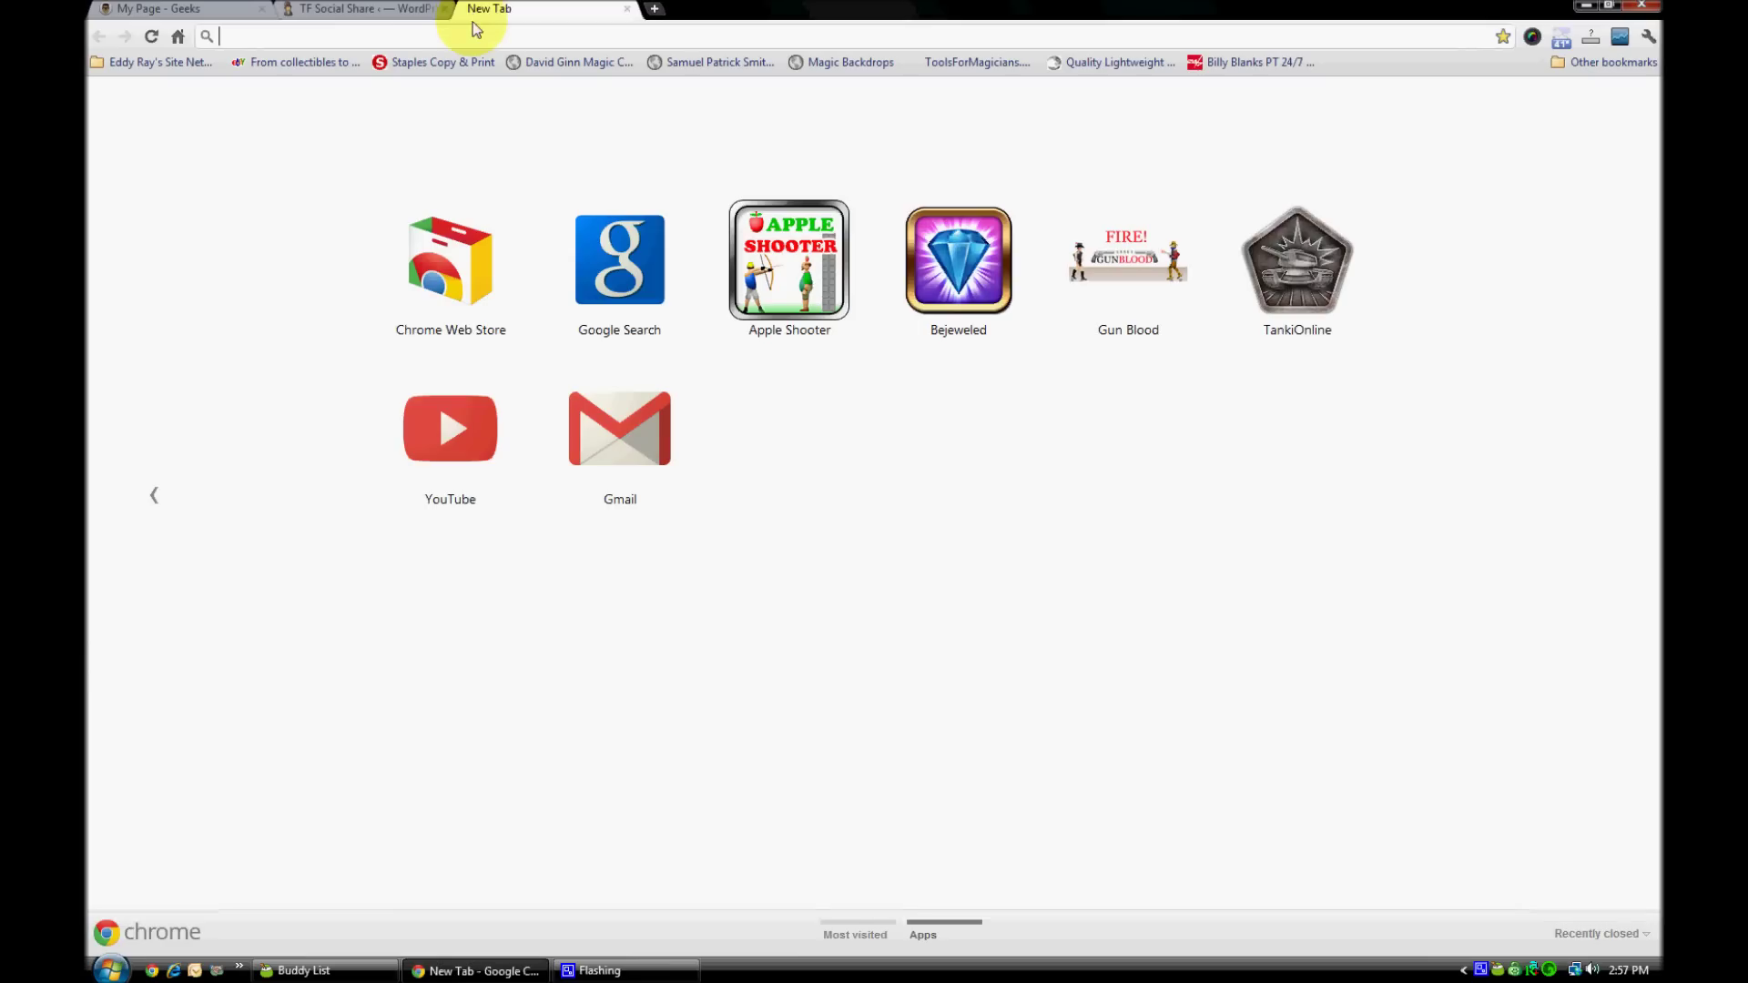
text(eddyray.com)
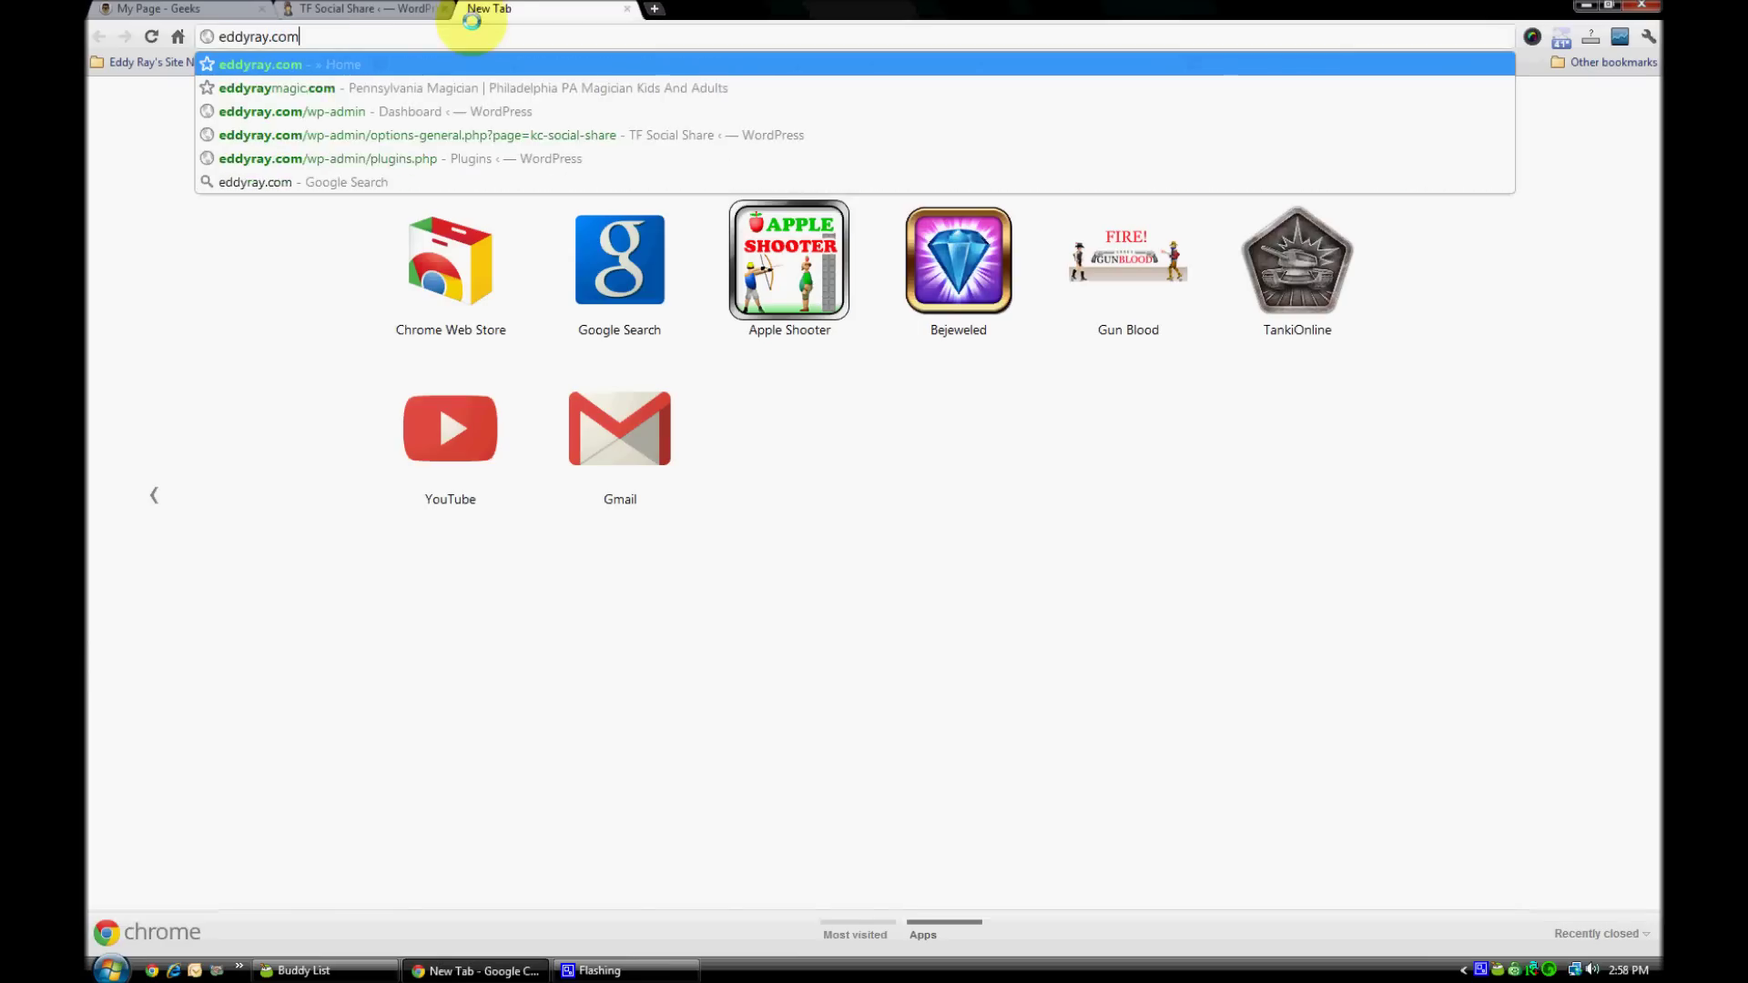
key(Return)
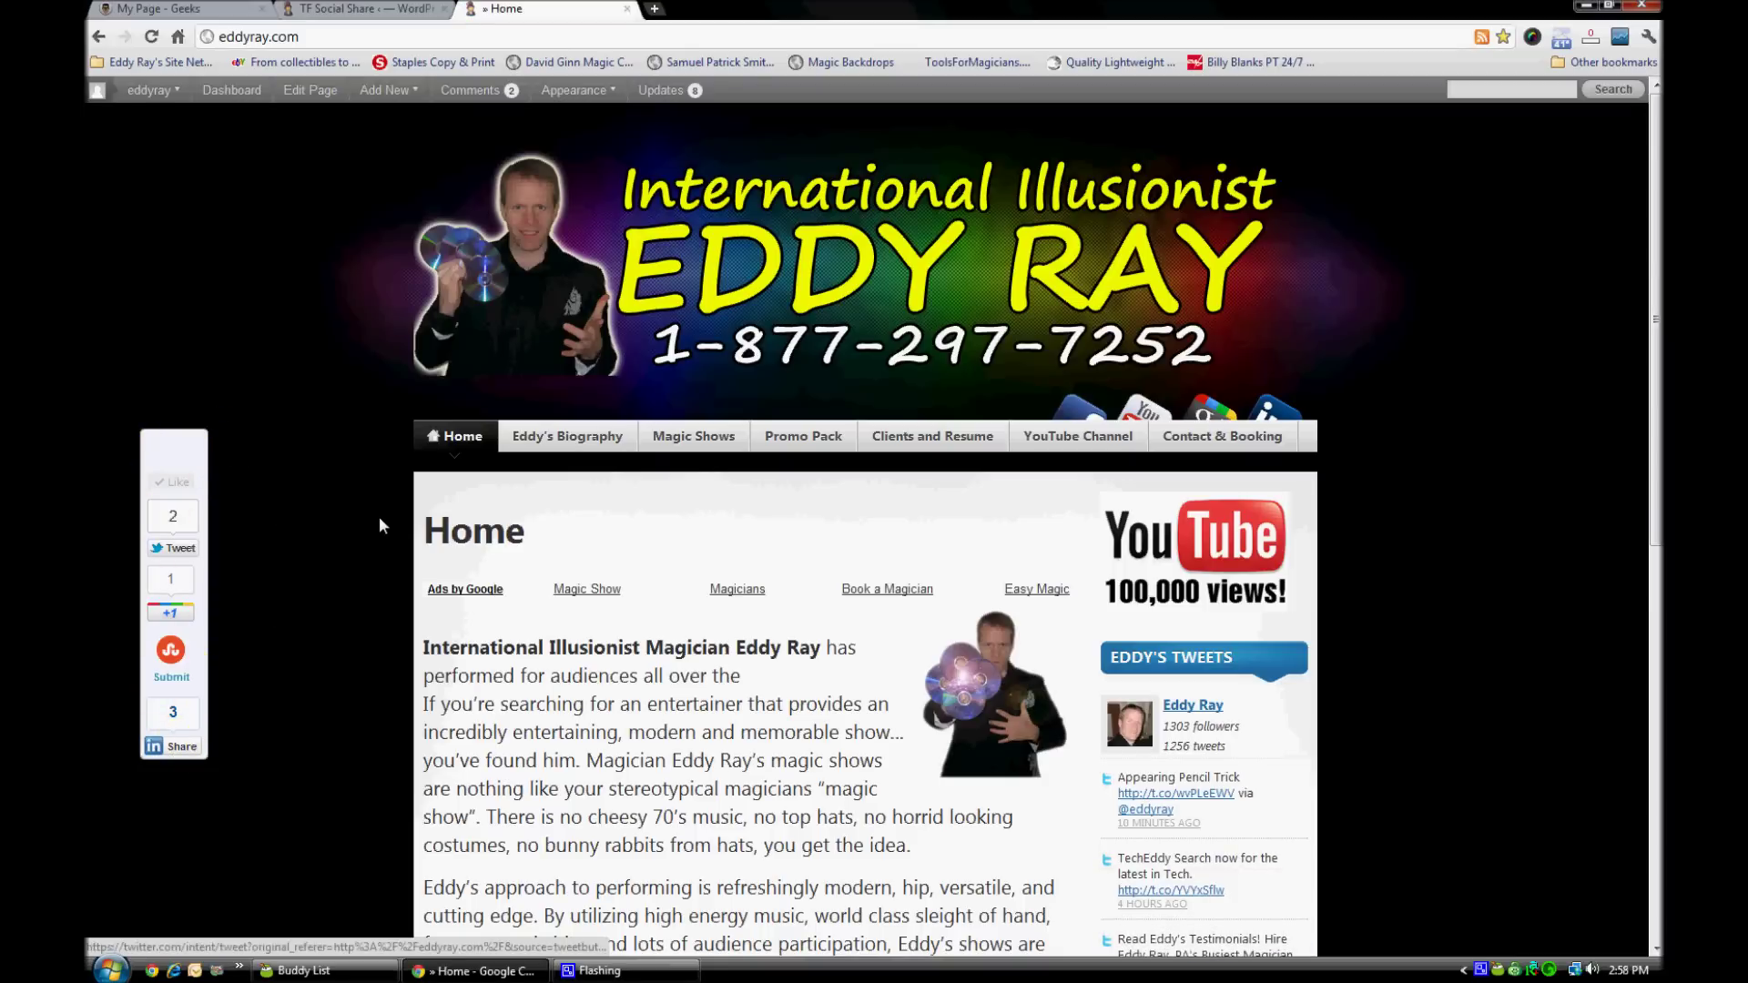
click(196, 479)
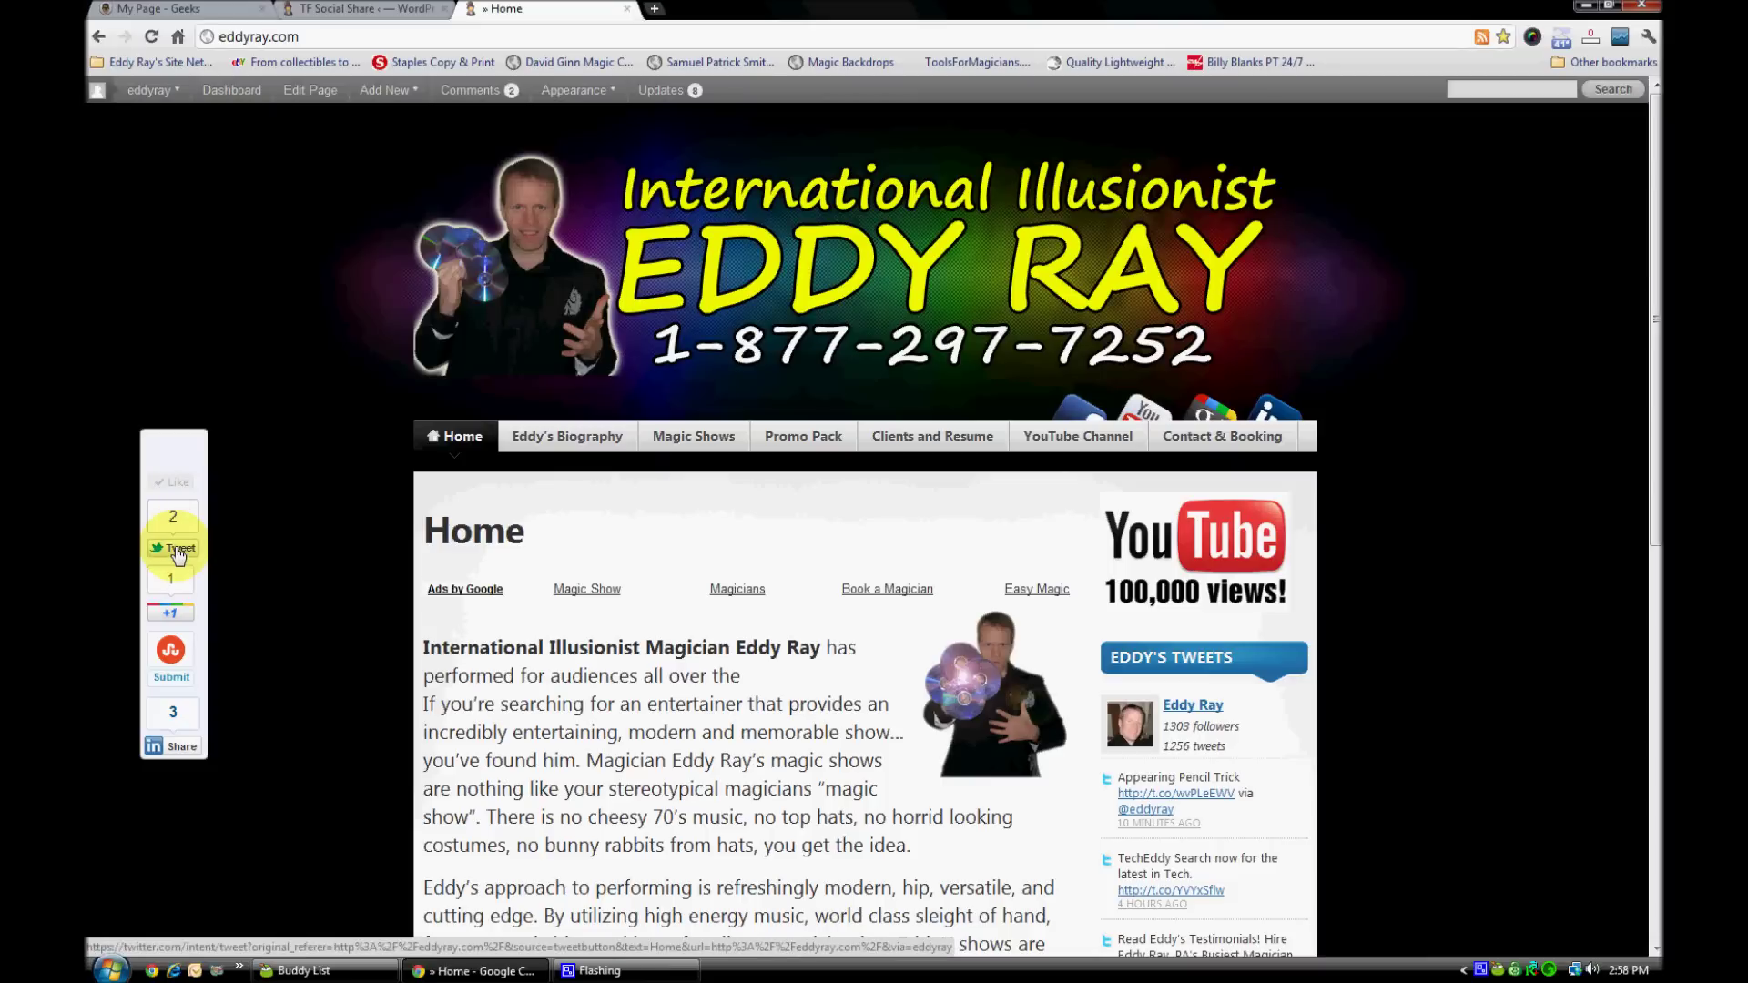
mouse_move(167, 619)
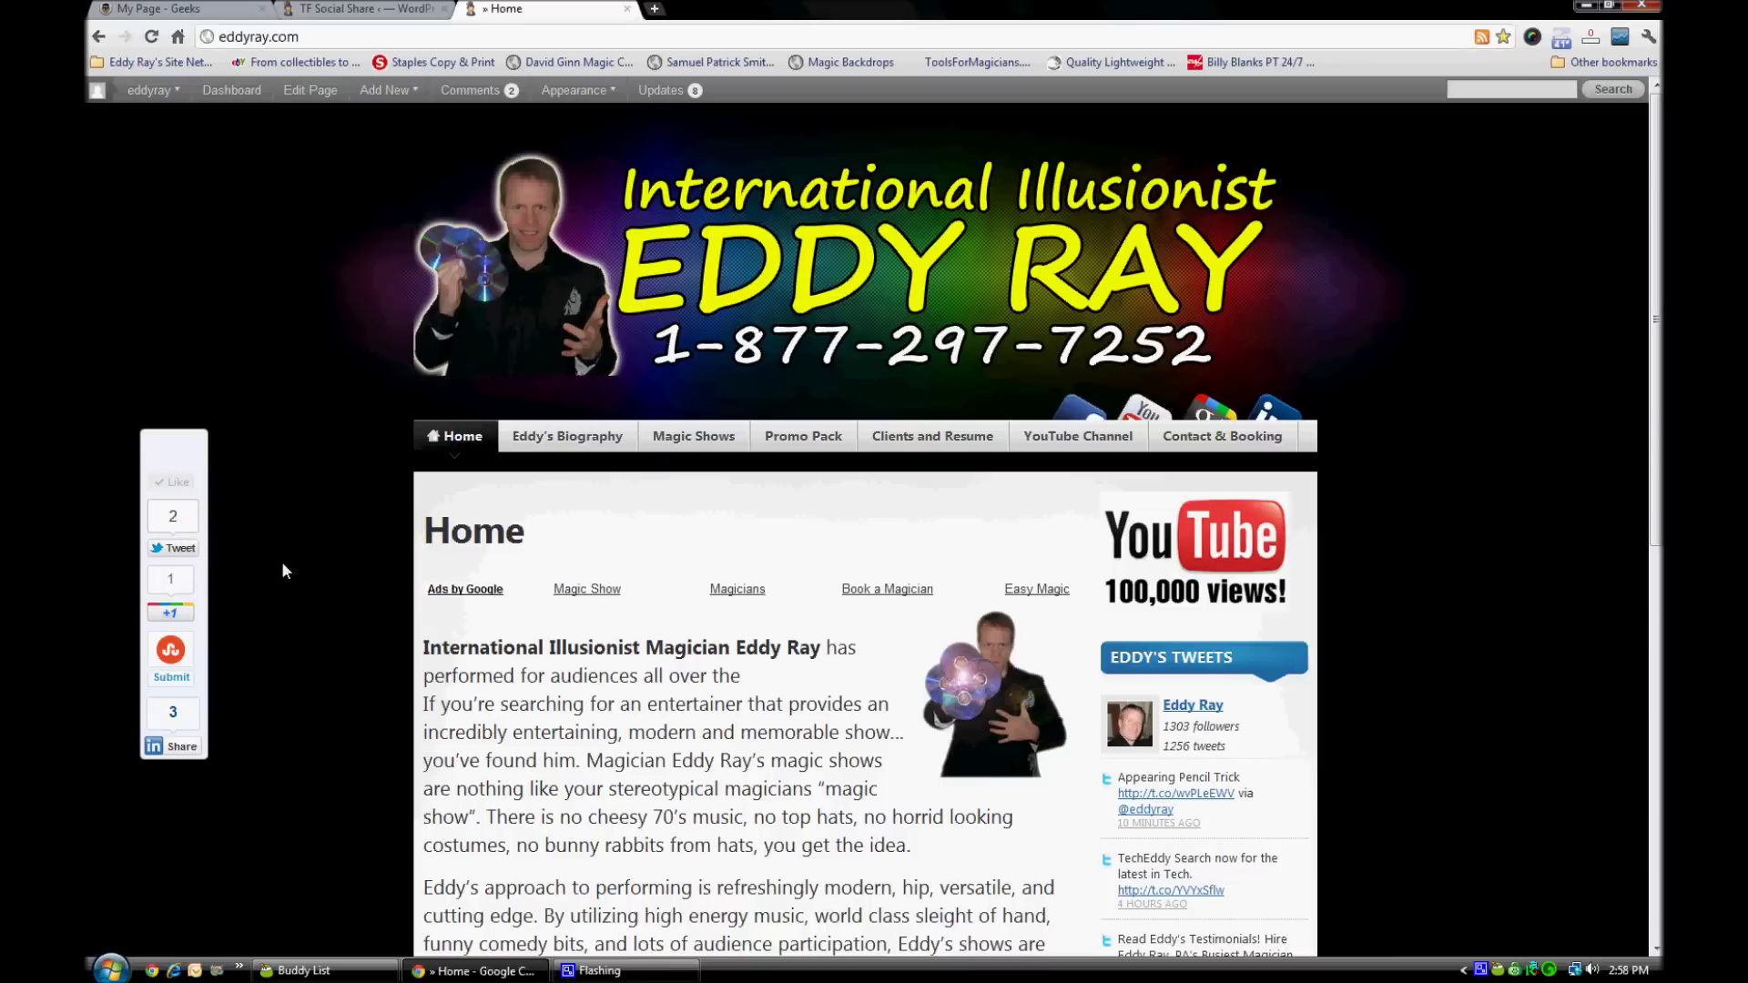
Set Left Side Spacing to 200px, save, and reload the eddyray.com homepage.
click(346, 9)
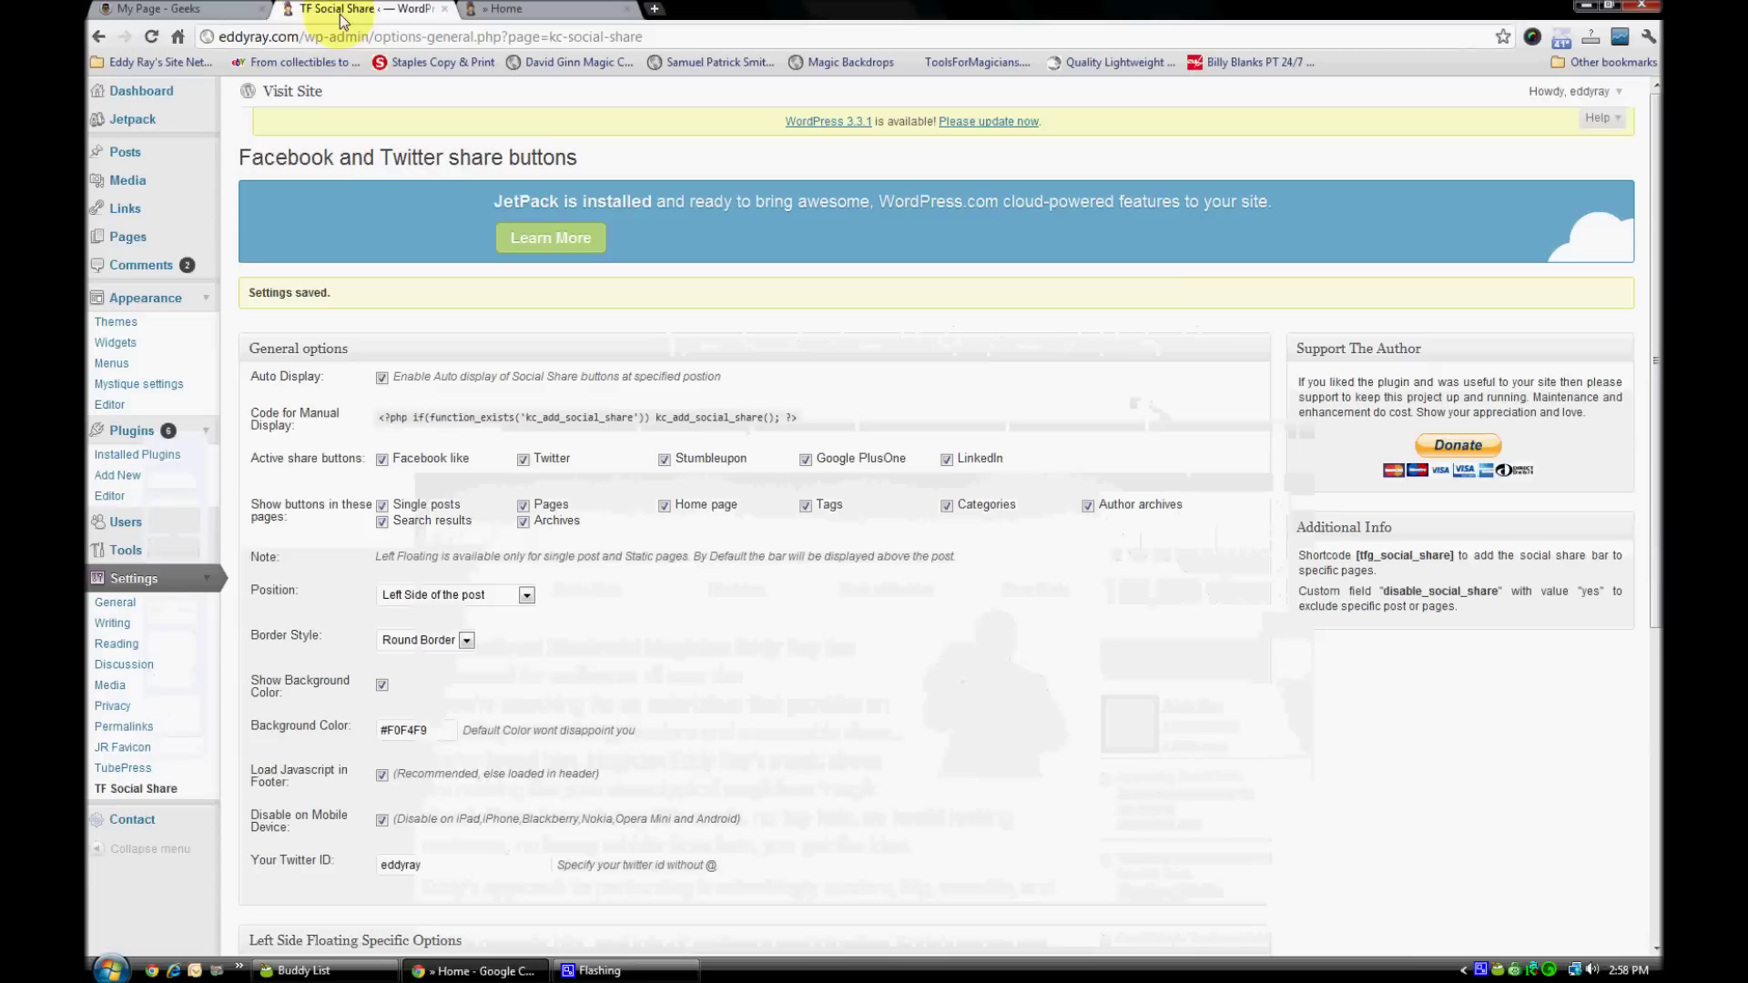
scroll(587, 672, down, 3)
scroll(586, 671, down, 3)
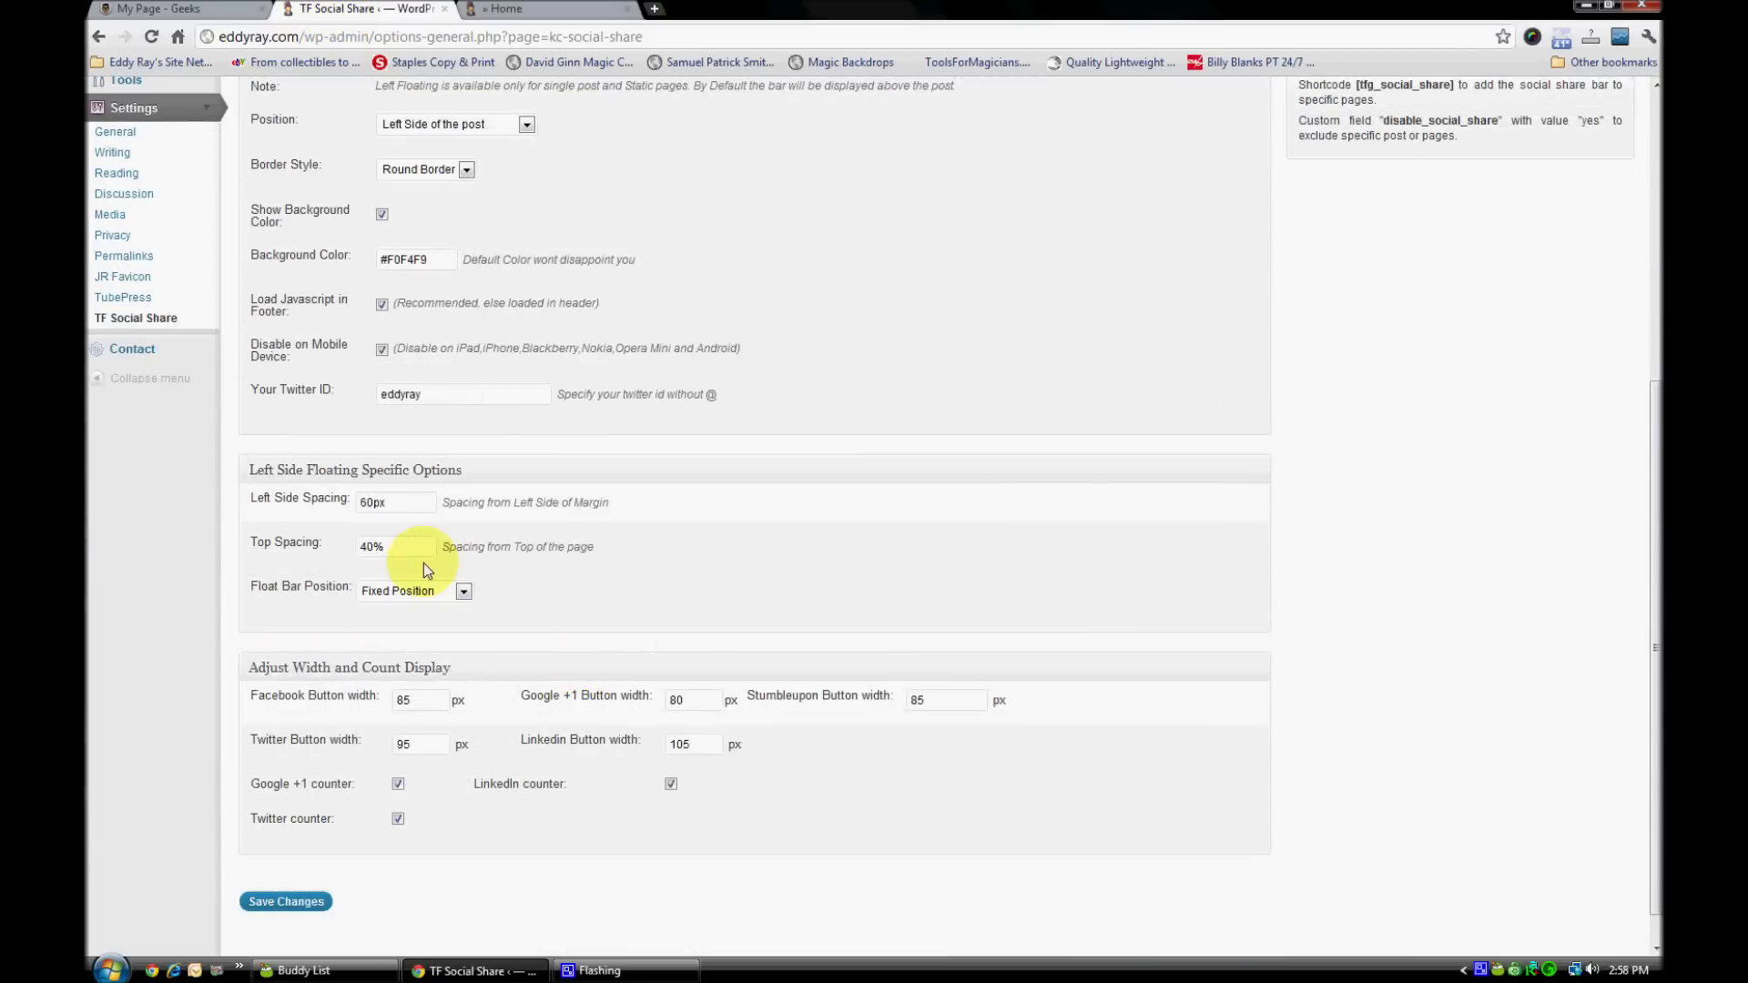
click(361, 503)
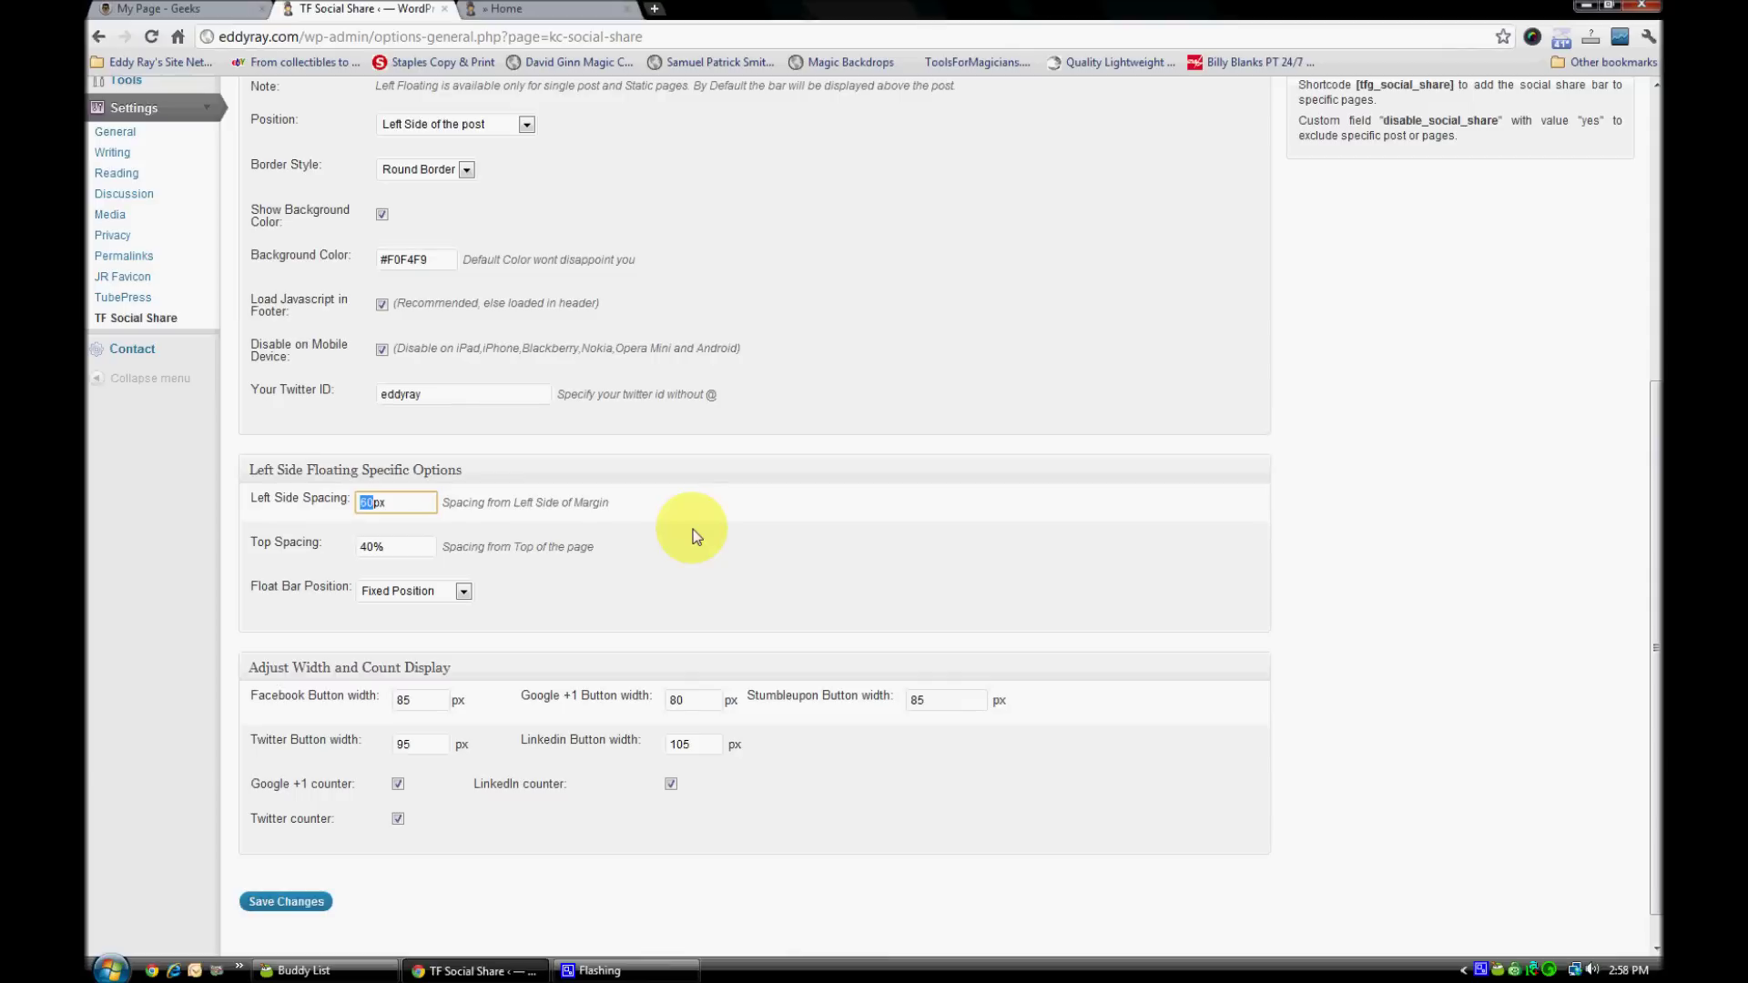
click(290, 903)
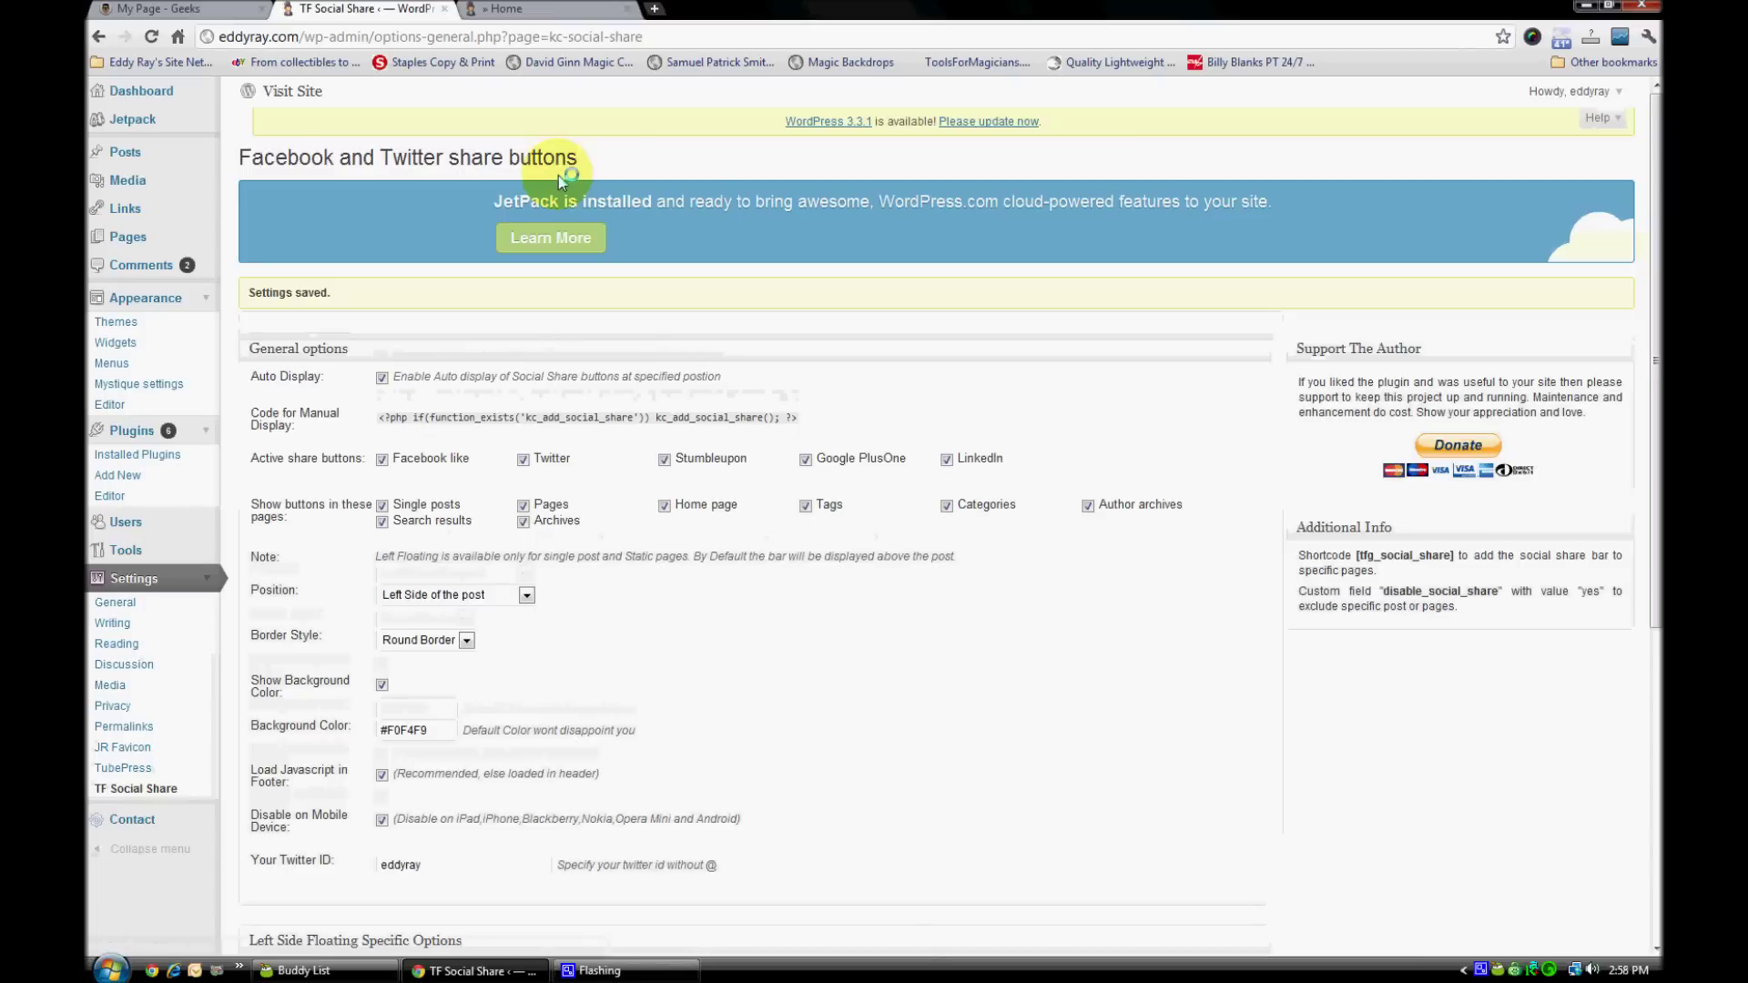
click(538, 13)
click(152, 41)
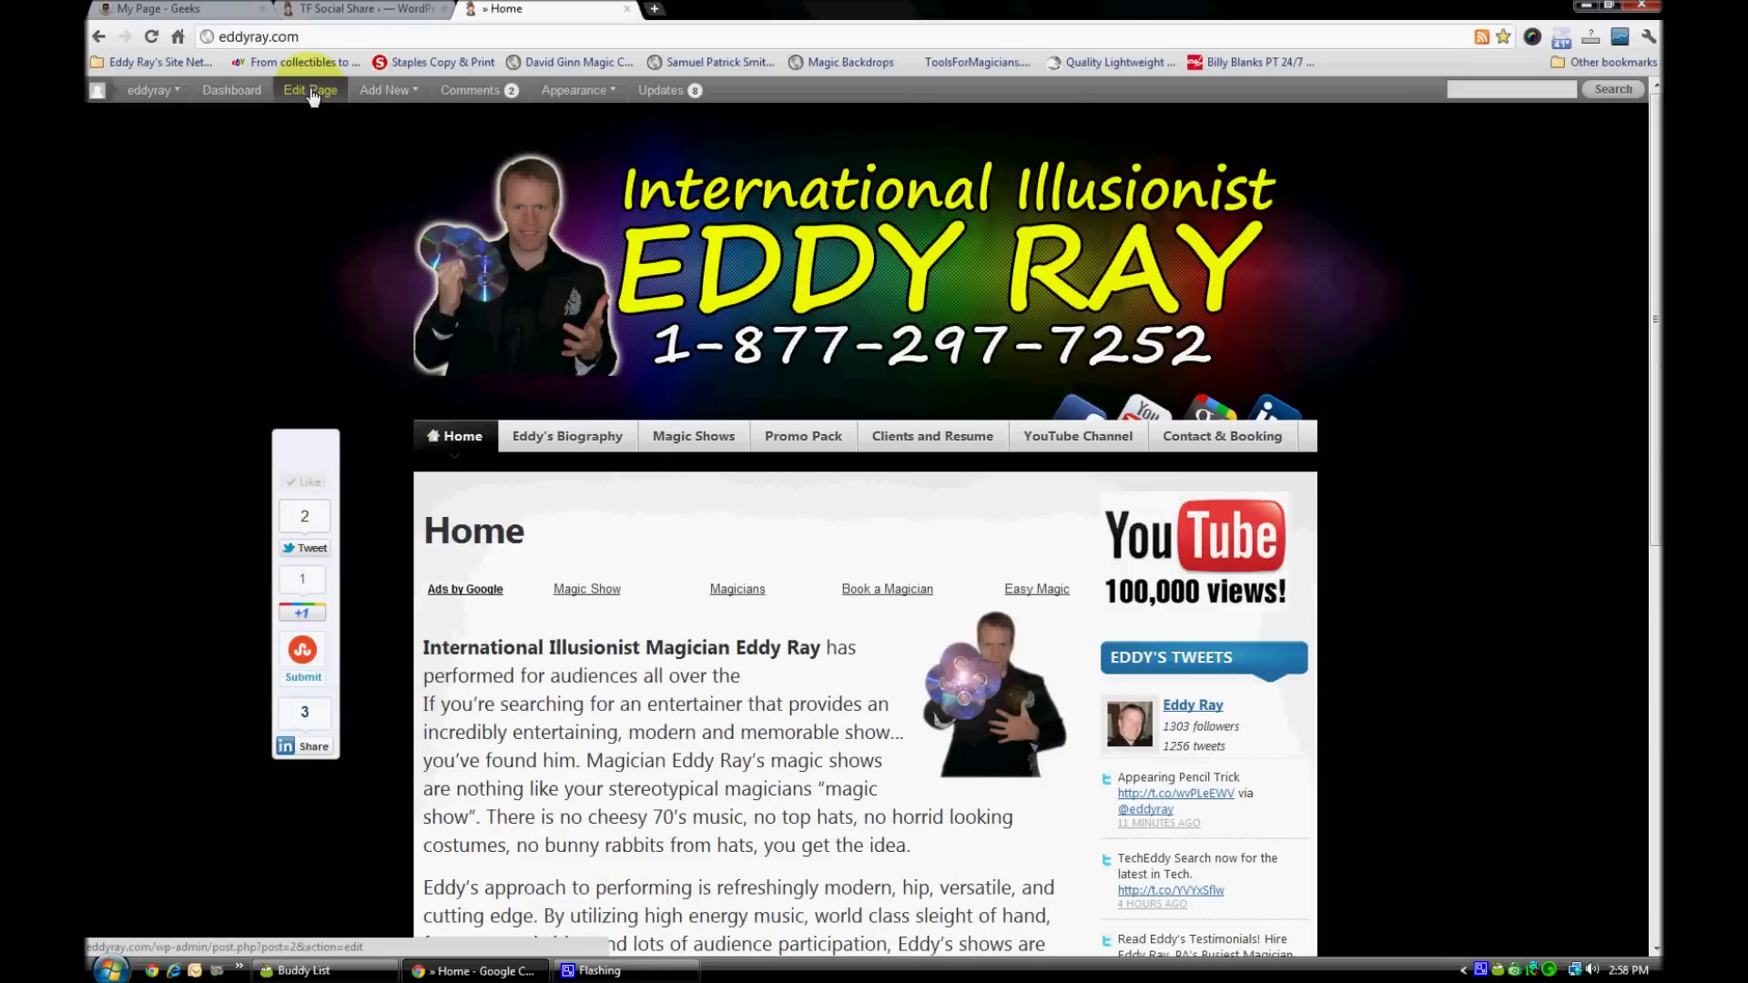
Change Left Side Spacing to 225px and save the settings.
click(364, 8)
scroll(486, 719, down, 3)
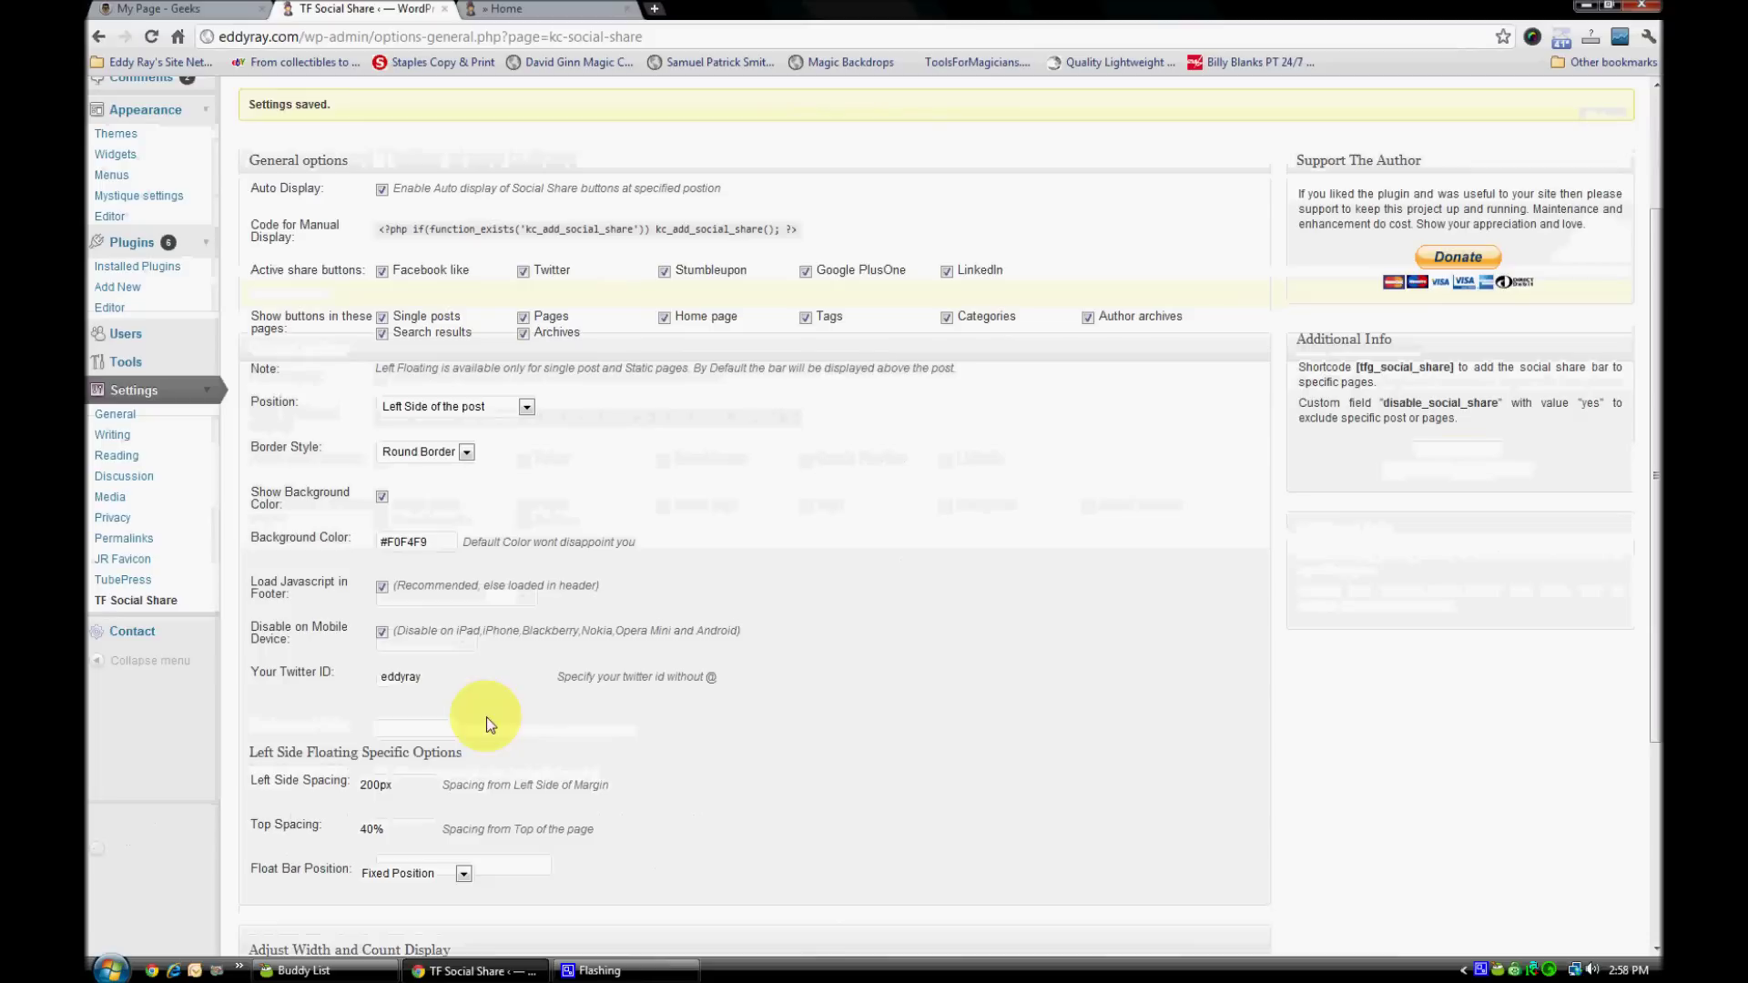
click(368, 787)
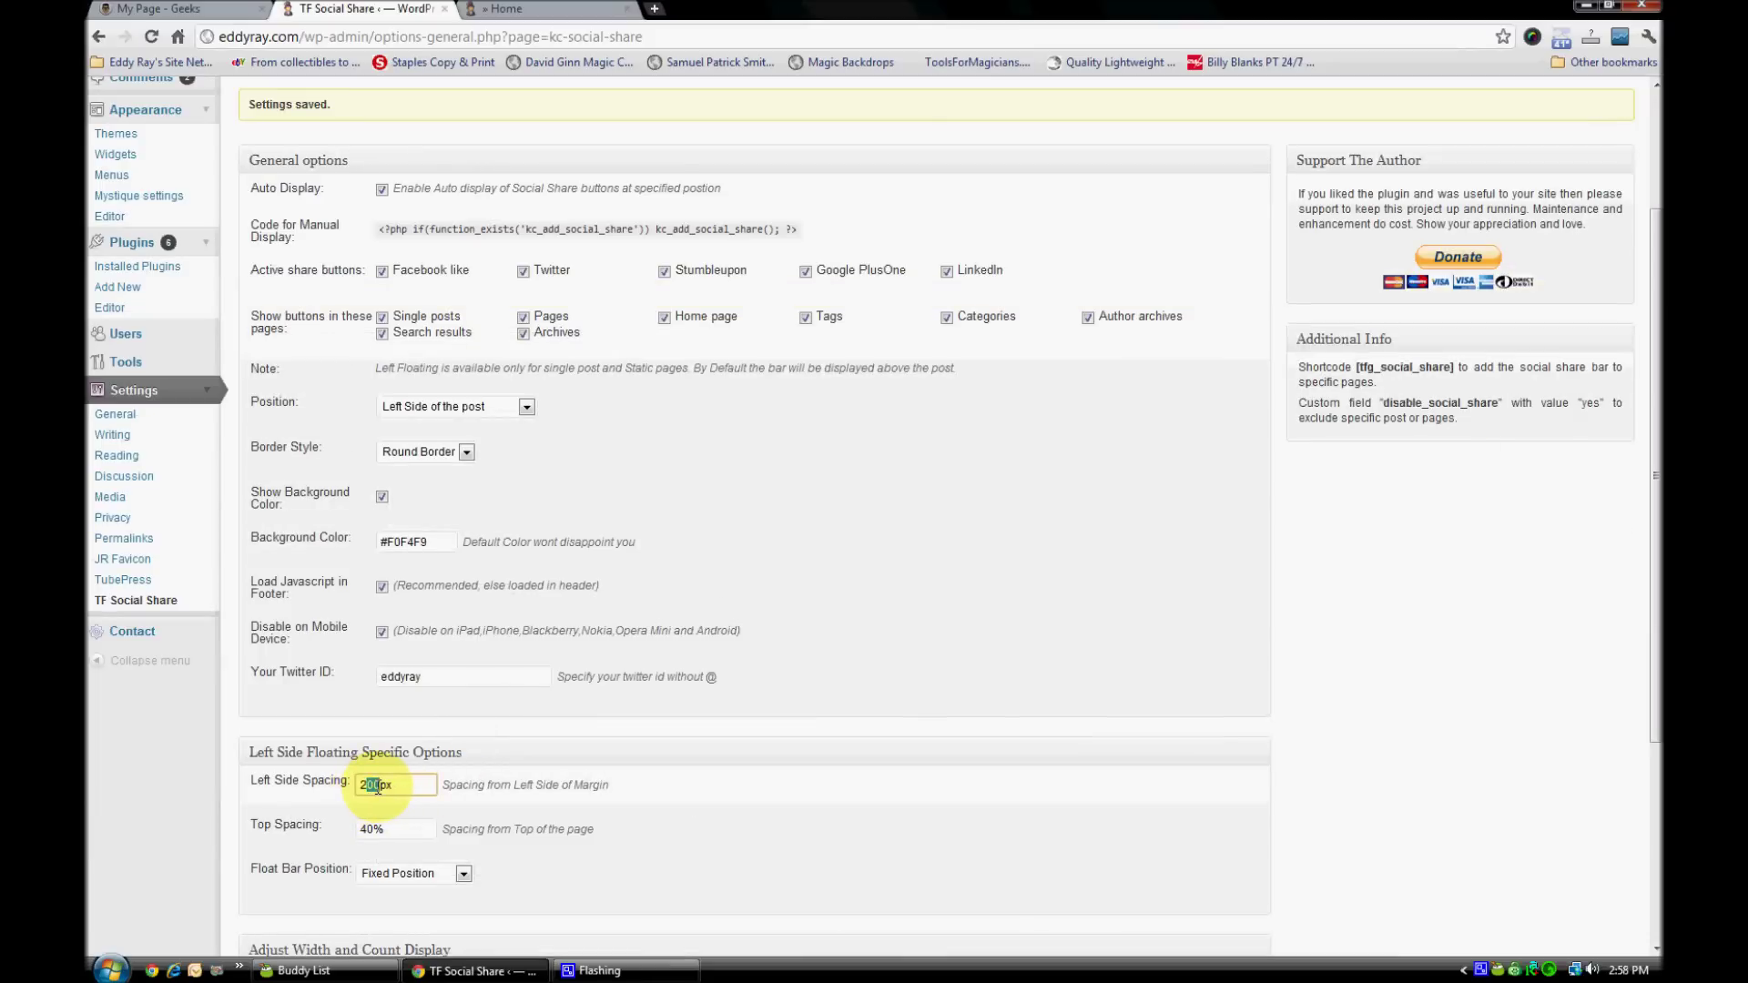
text(25)
scroll(444, 796, down, 3)
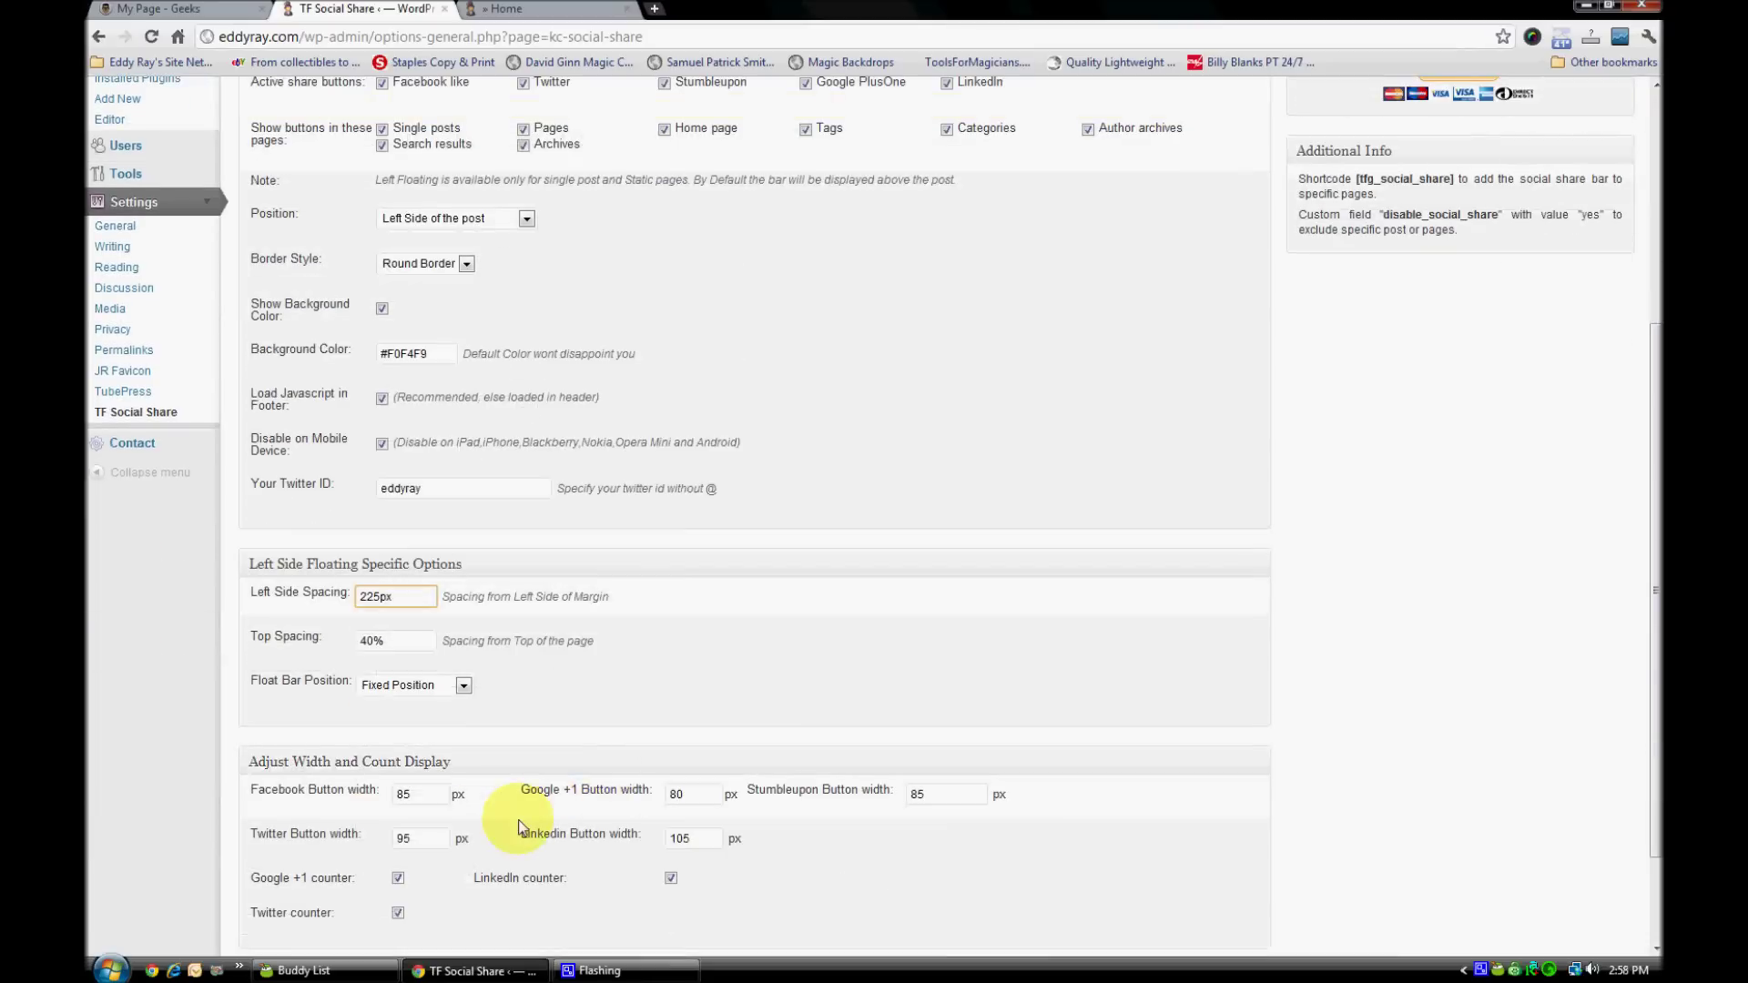
click(306, 864)
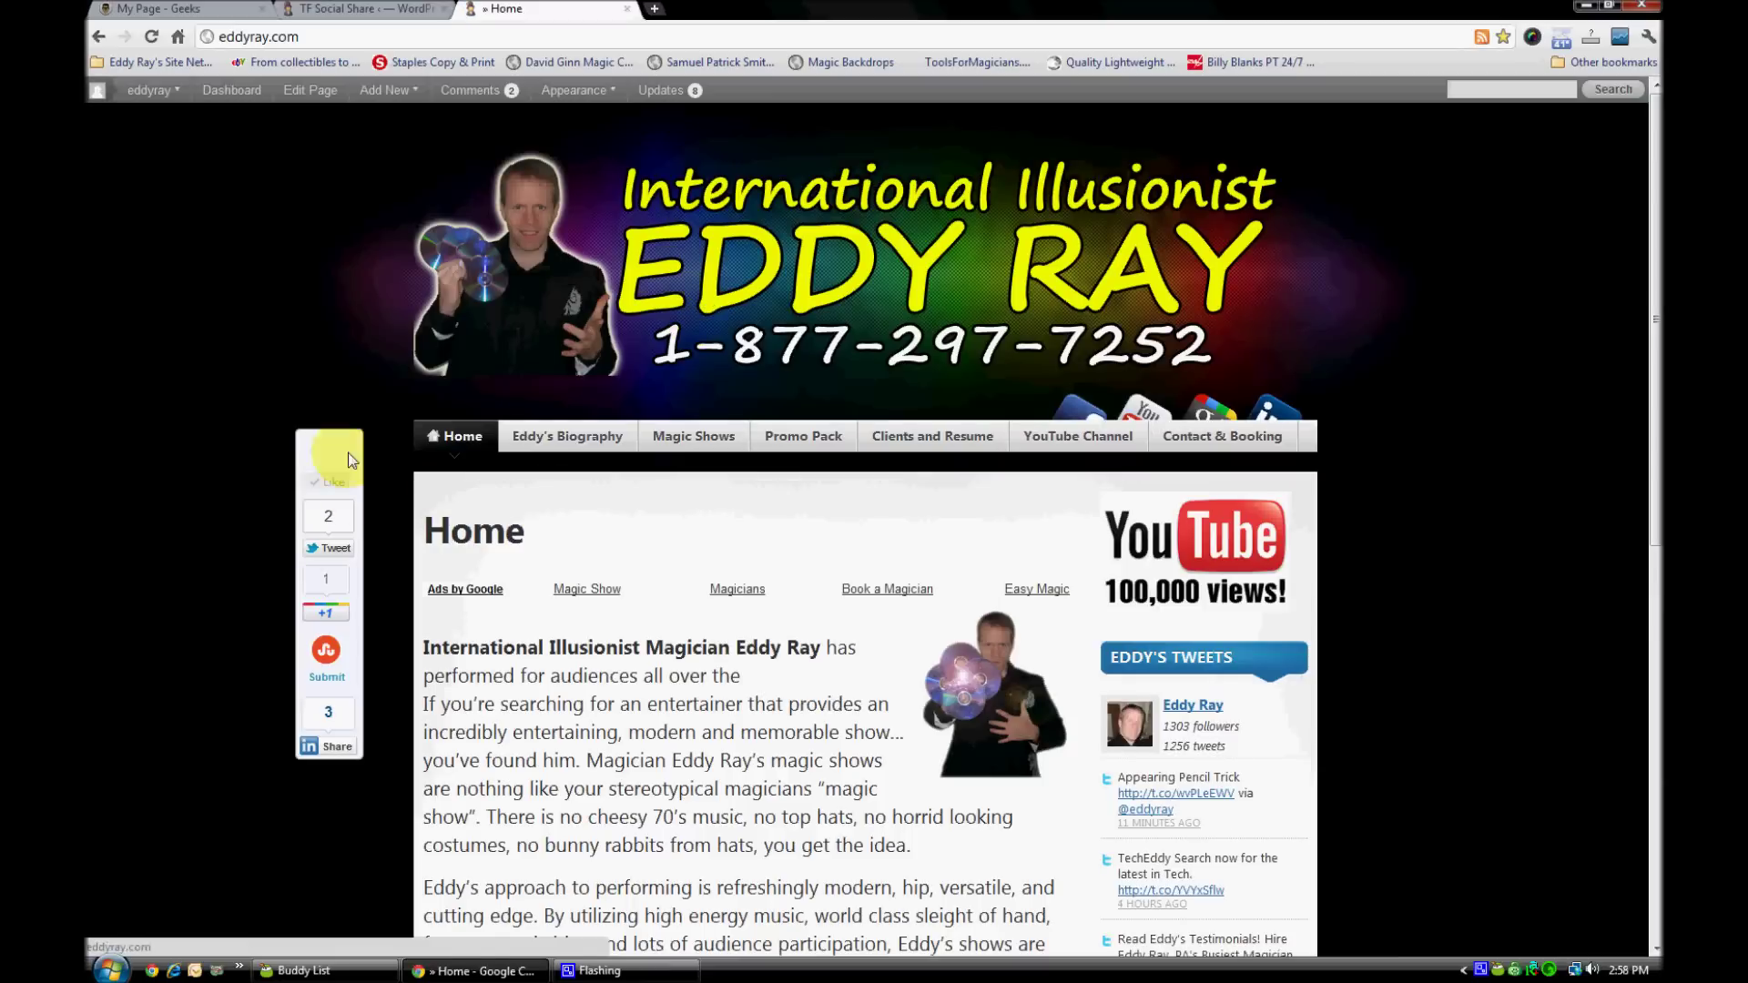
Scroll down the eddyray.com homepage to view the share bar beside the content.
click(342, 759)
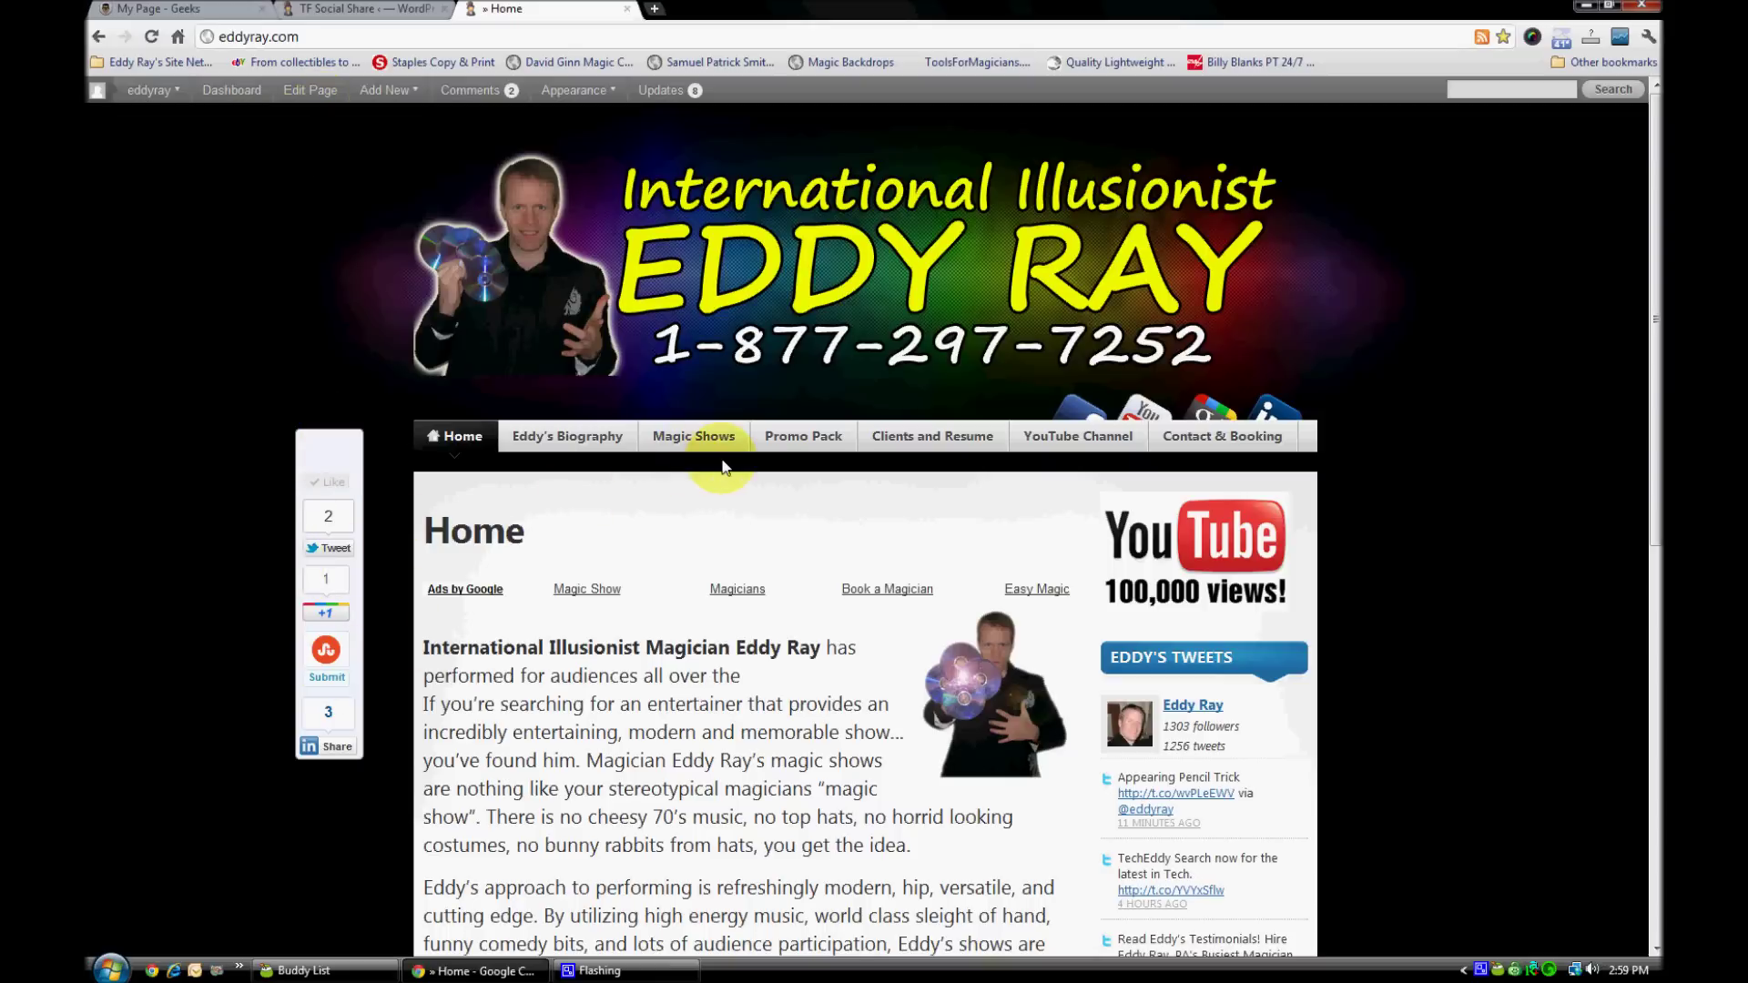
mouse_move(1652, 166)
mouse_down()
mouse_move(1655, 569)
mouse_move(1656, 182)
mouse_up()
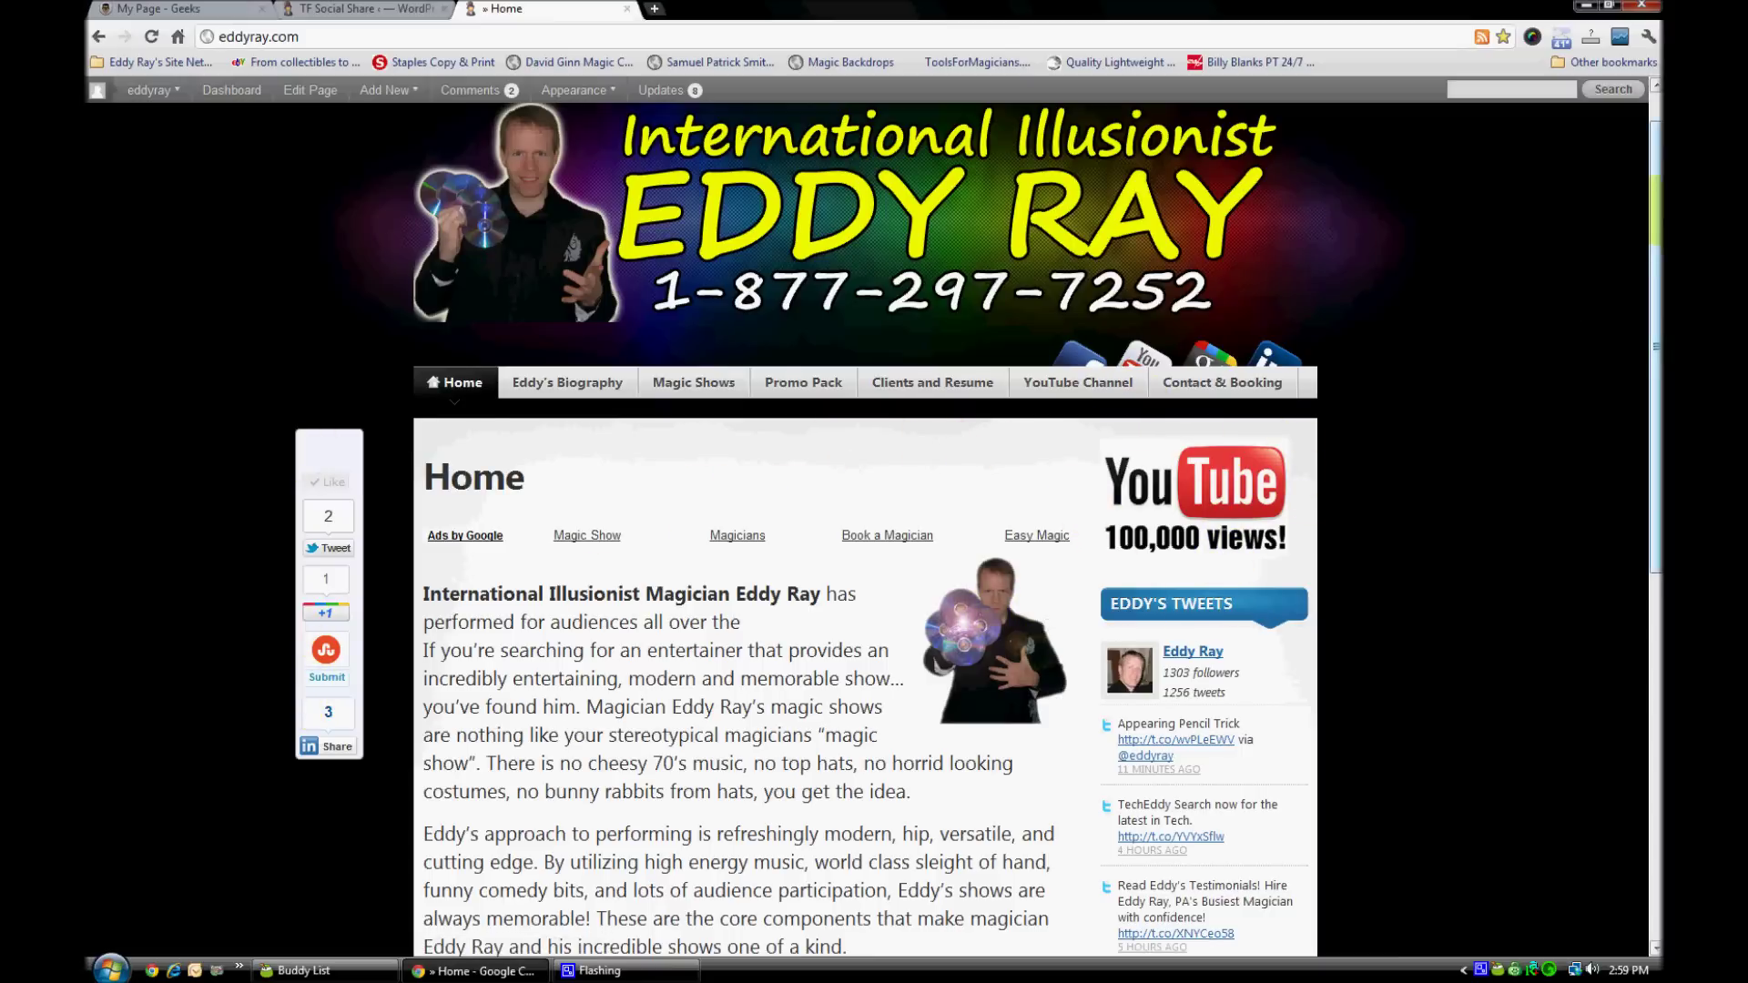
mouse_move(1656, 233)
mouse_down()
mouse_move(1655, 598)
mouse_move(1656, 244)
mouse_up()
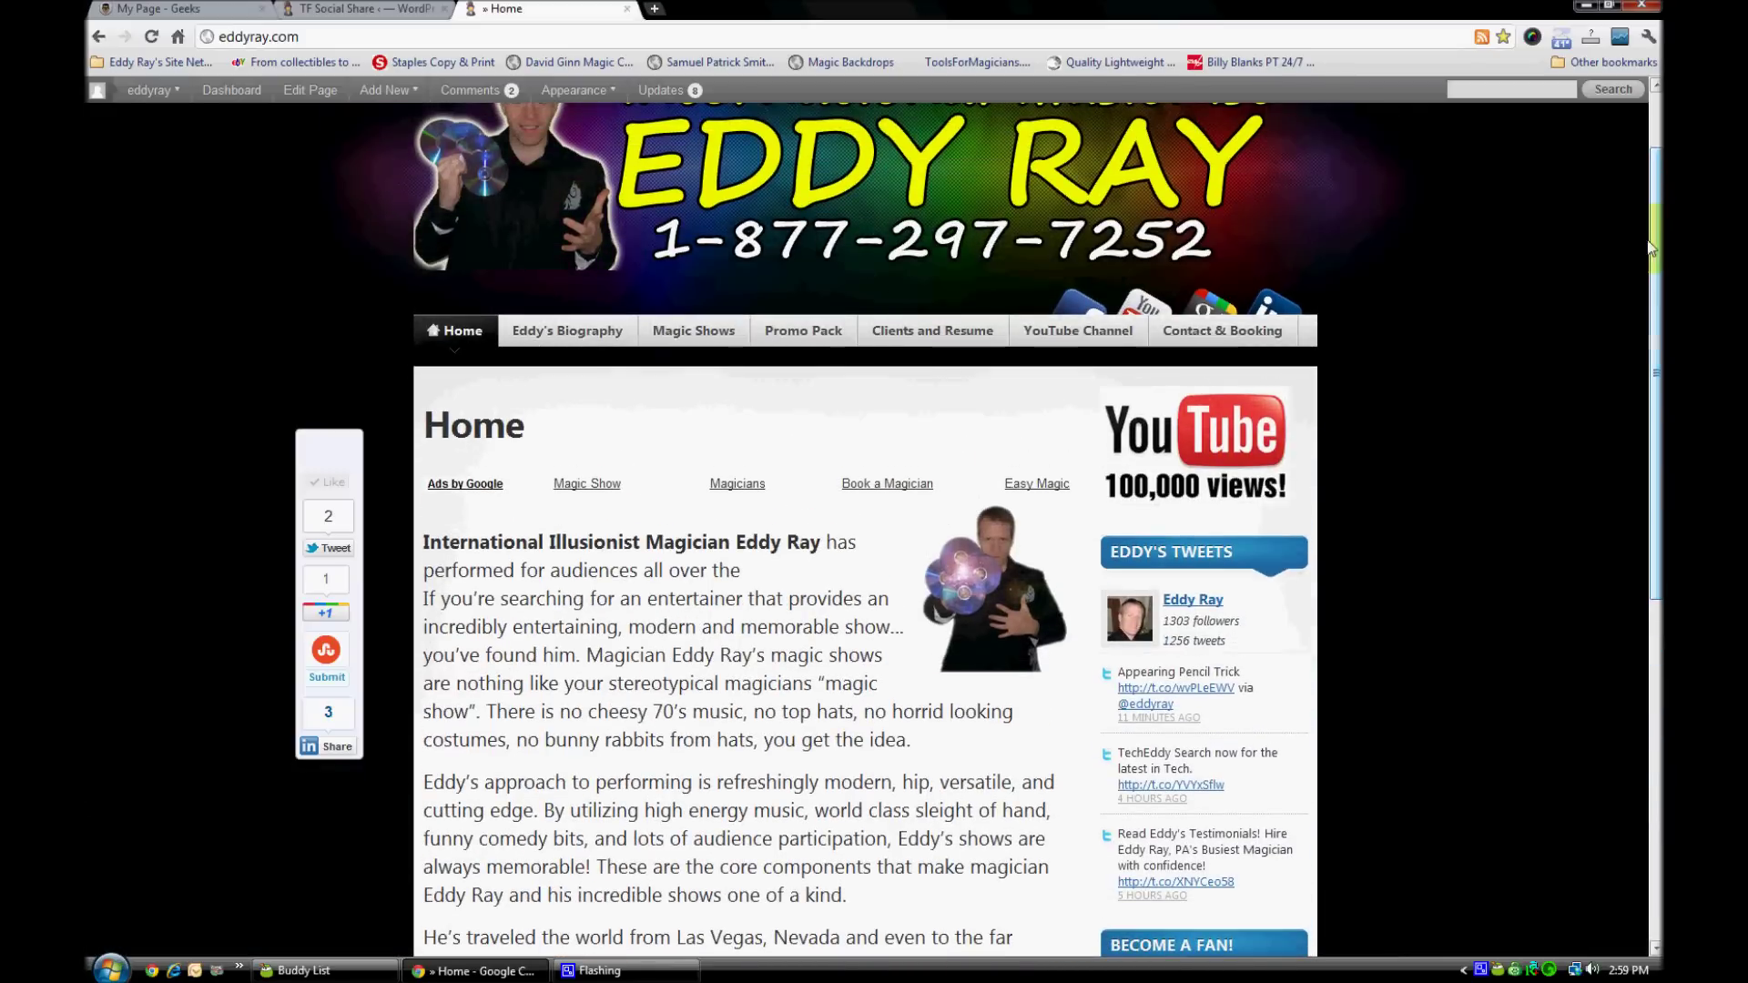
Visit the Eddy's Biography, Magic Shows and YouTube Channel pages.
click(616, 342)
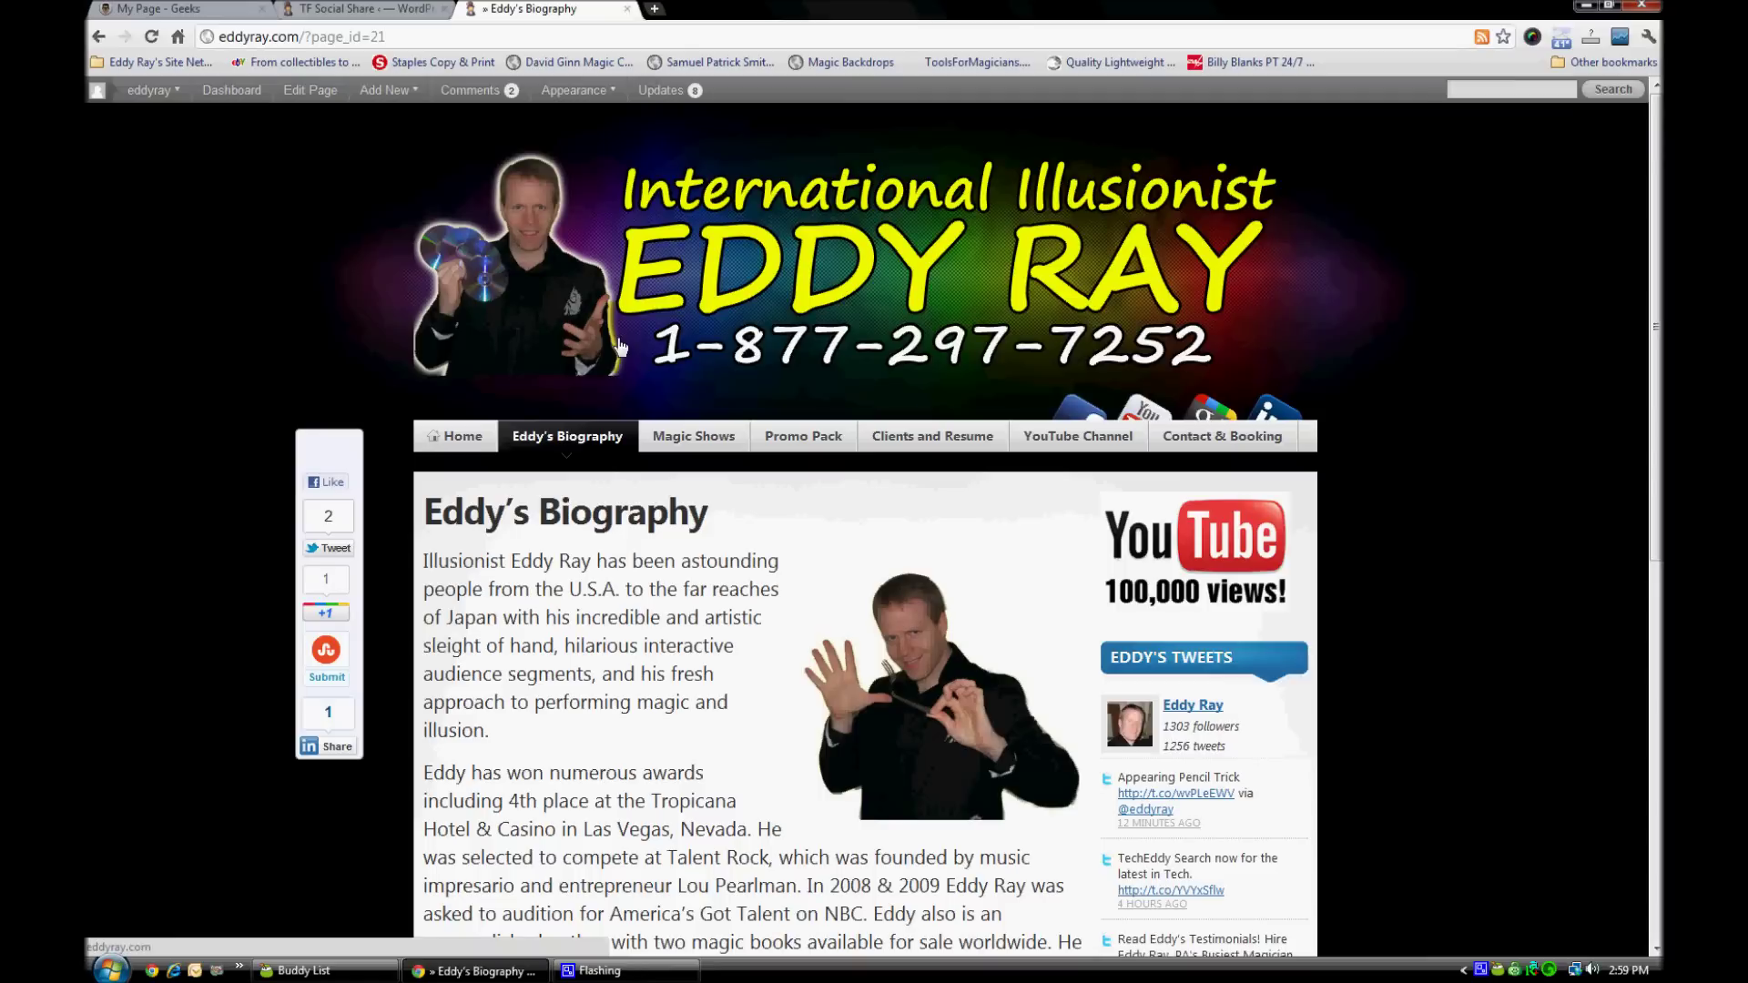
click(692, 444)
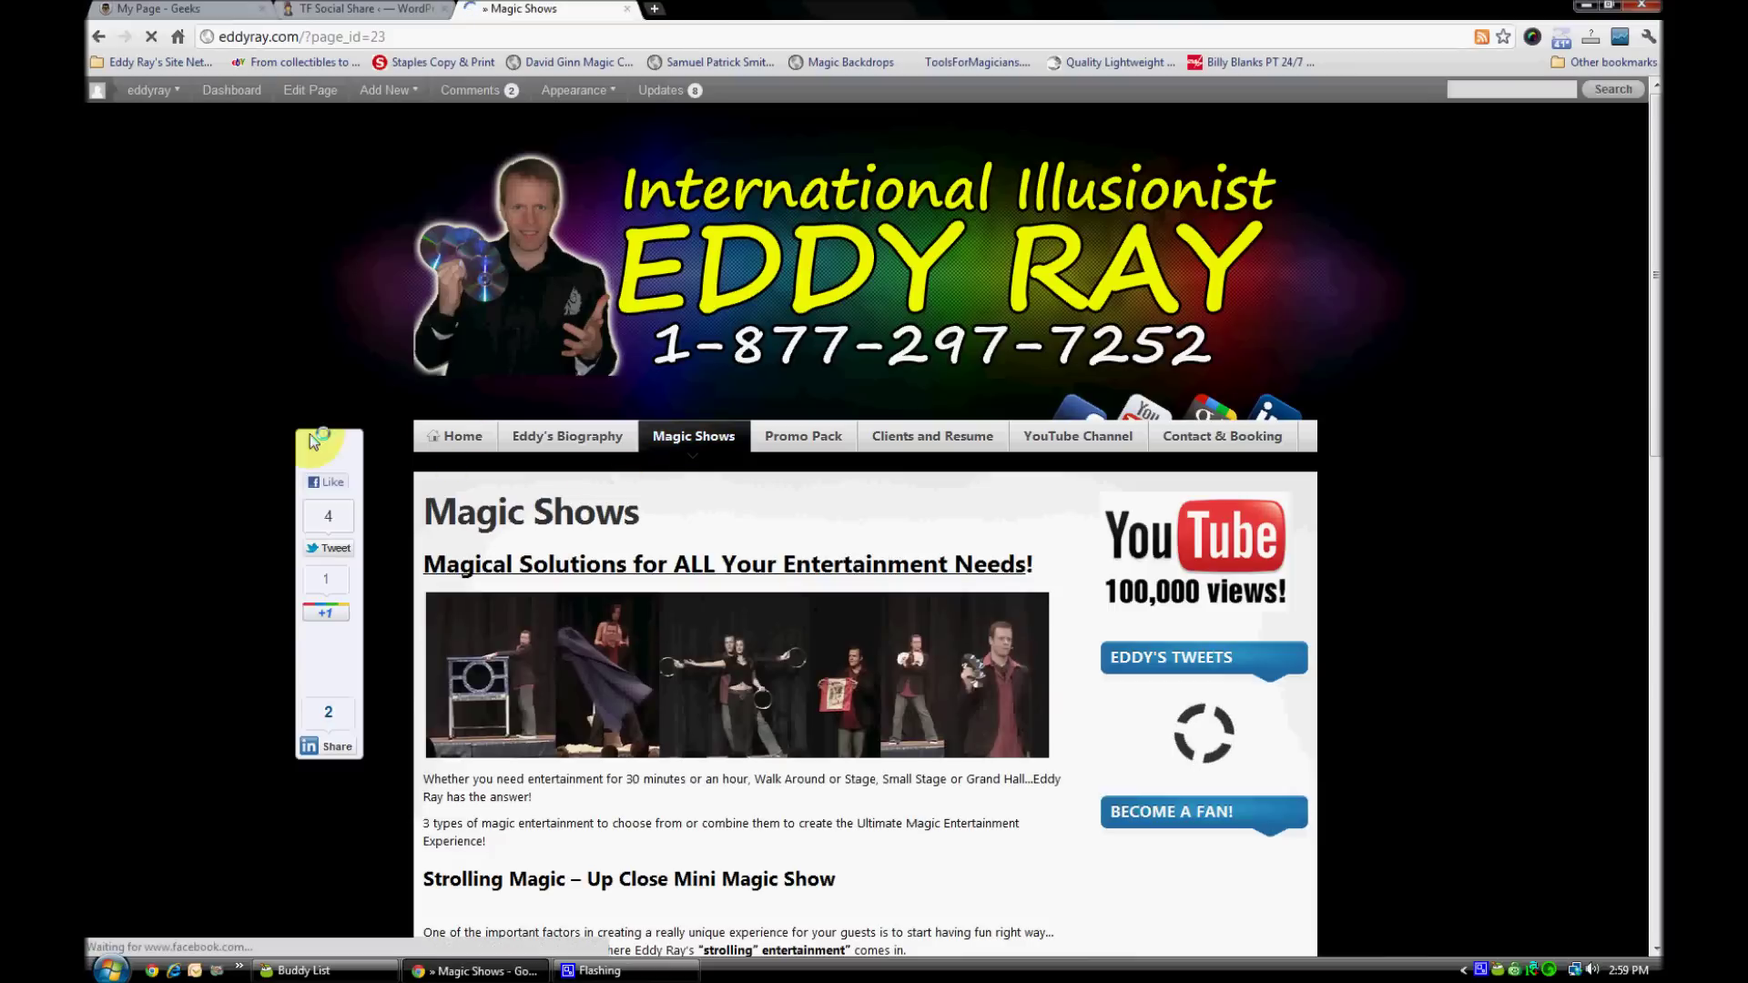
click(1070, 443)
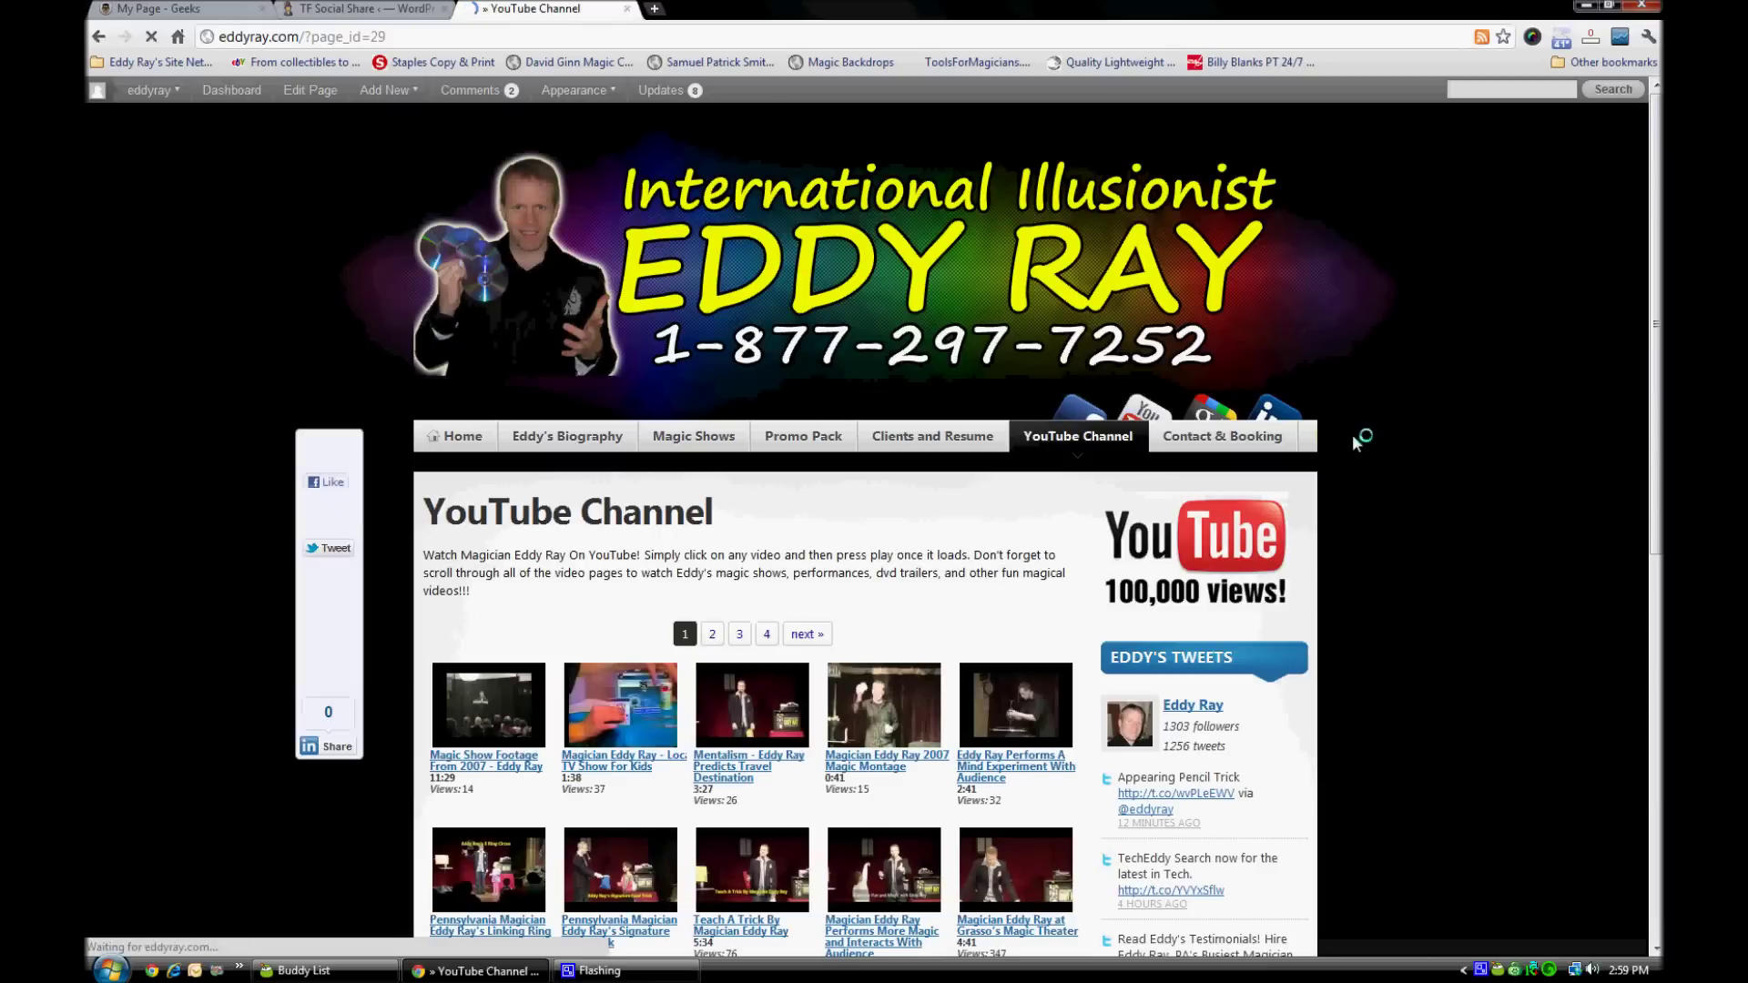
scroll(1357, 435, down, 2)
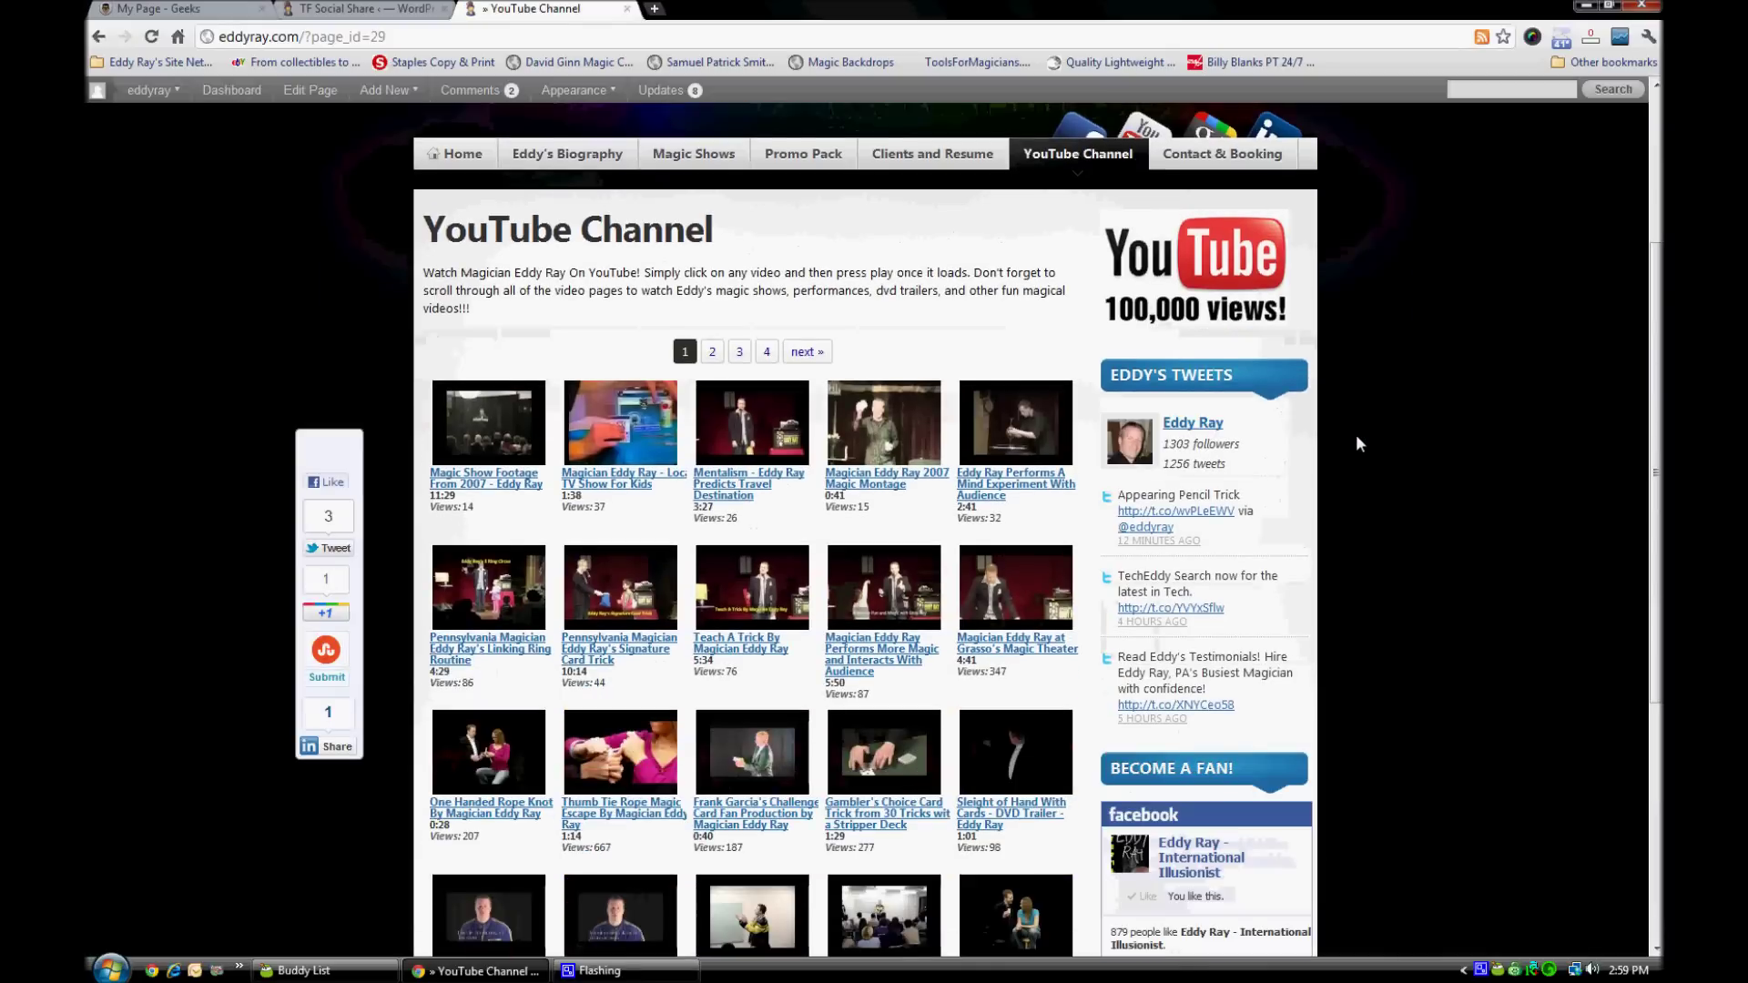
scroll(1357, 436, up, 2)
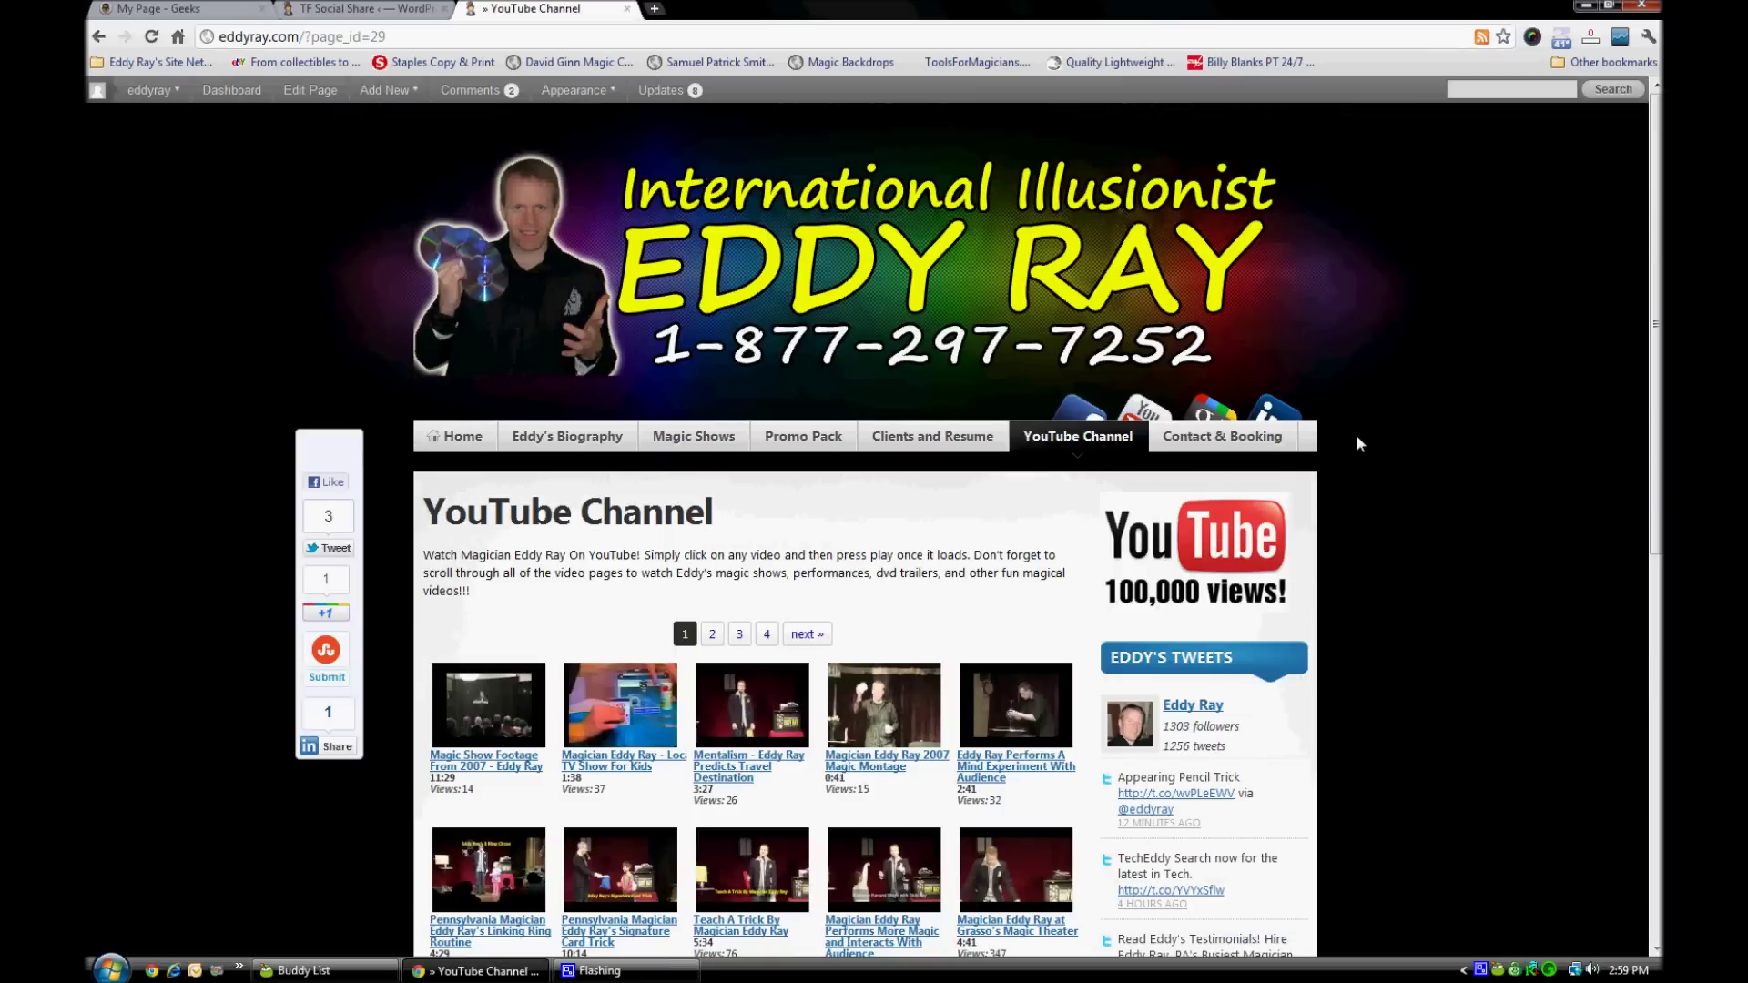
click(655, 11)
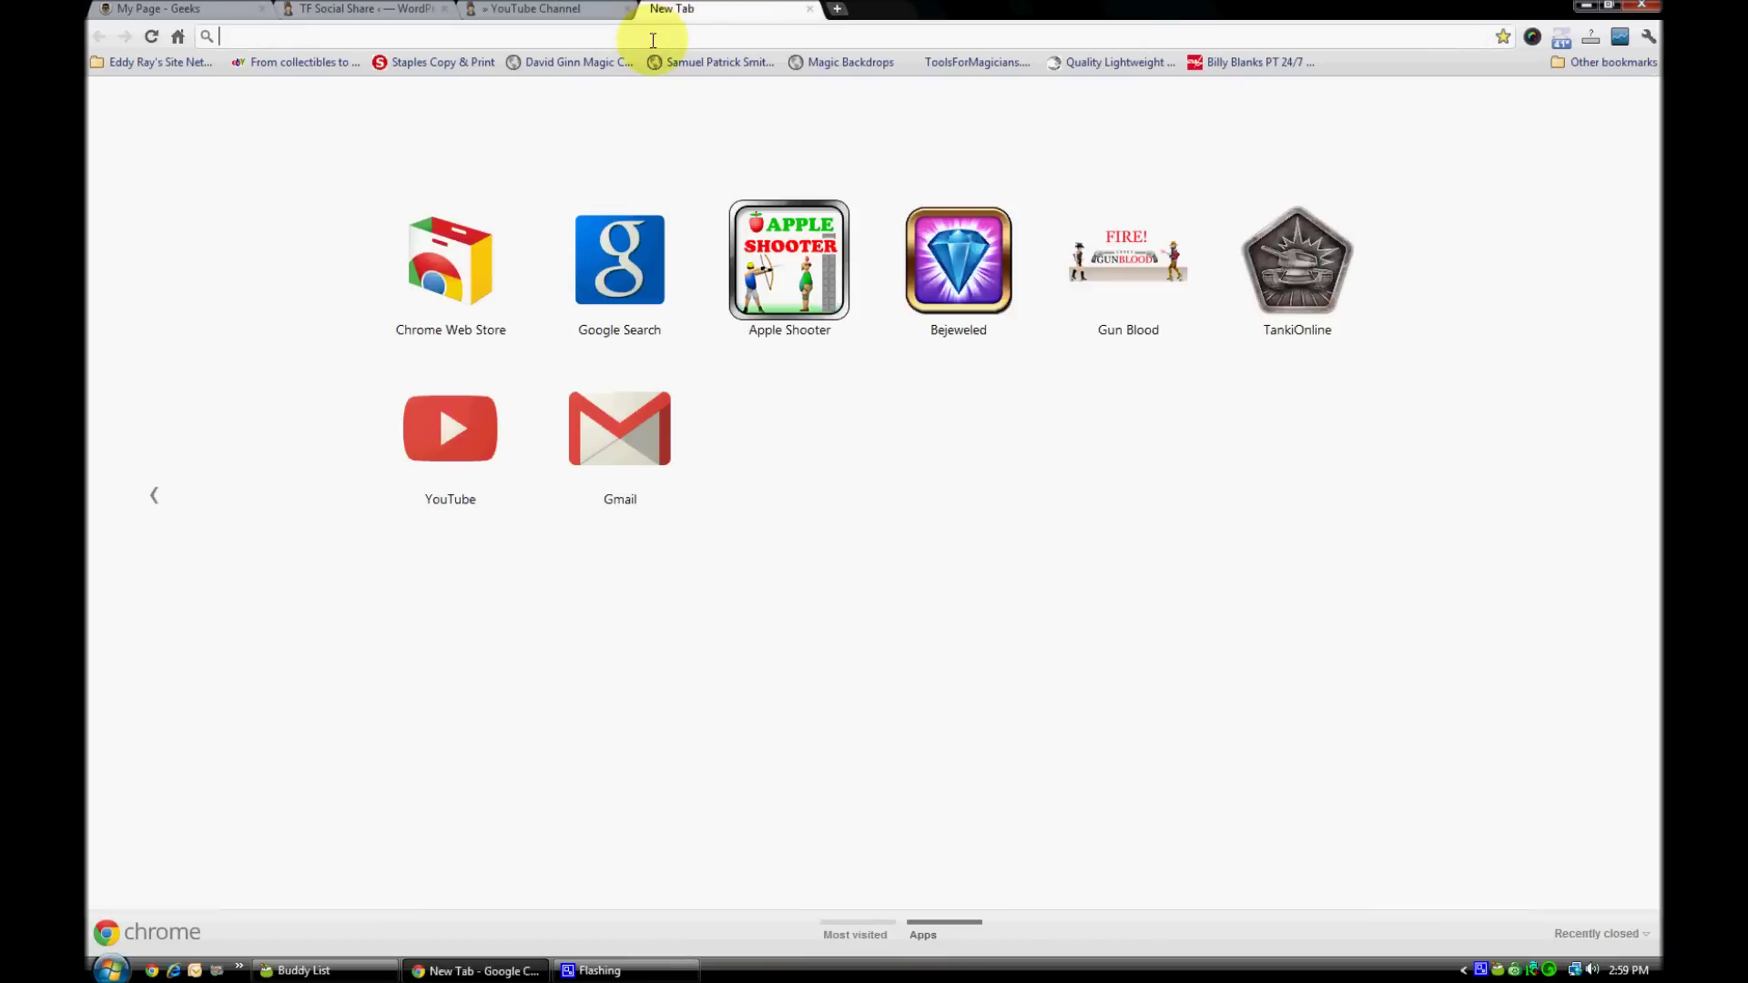
Load techeddy.com and scroll through posts showing their share button rows.
text(teche)
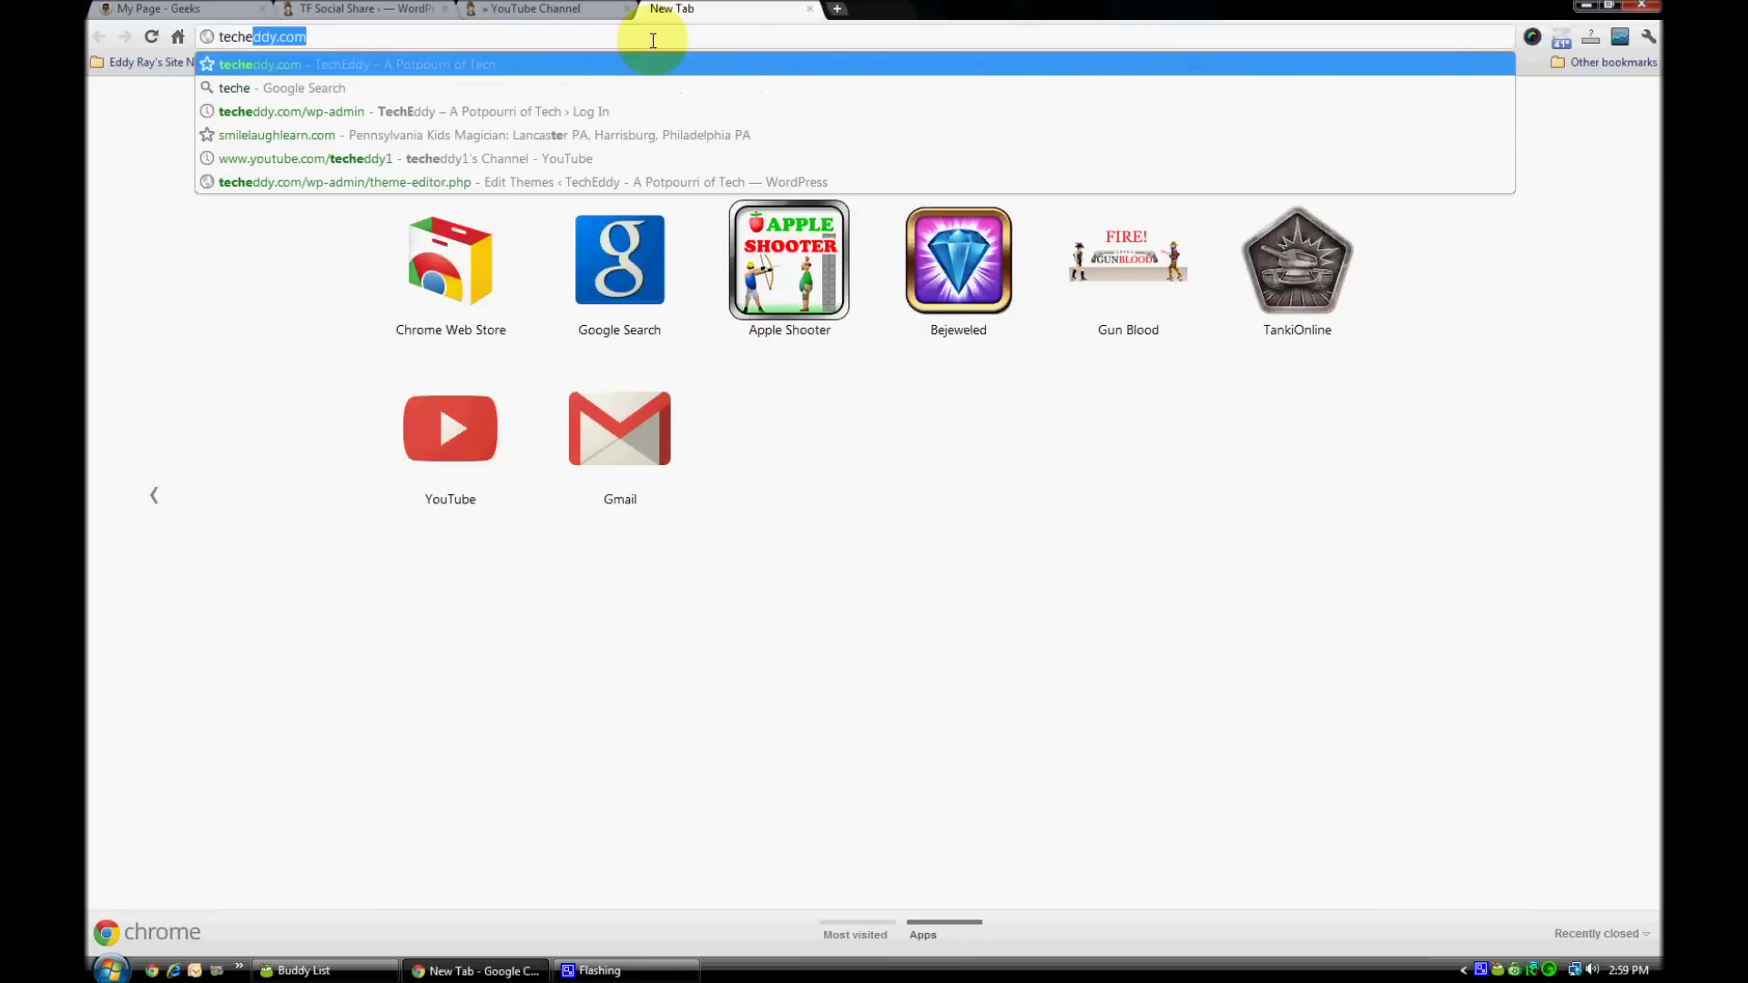
text(ddy.com)
key(Return)
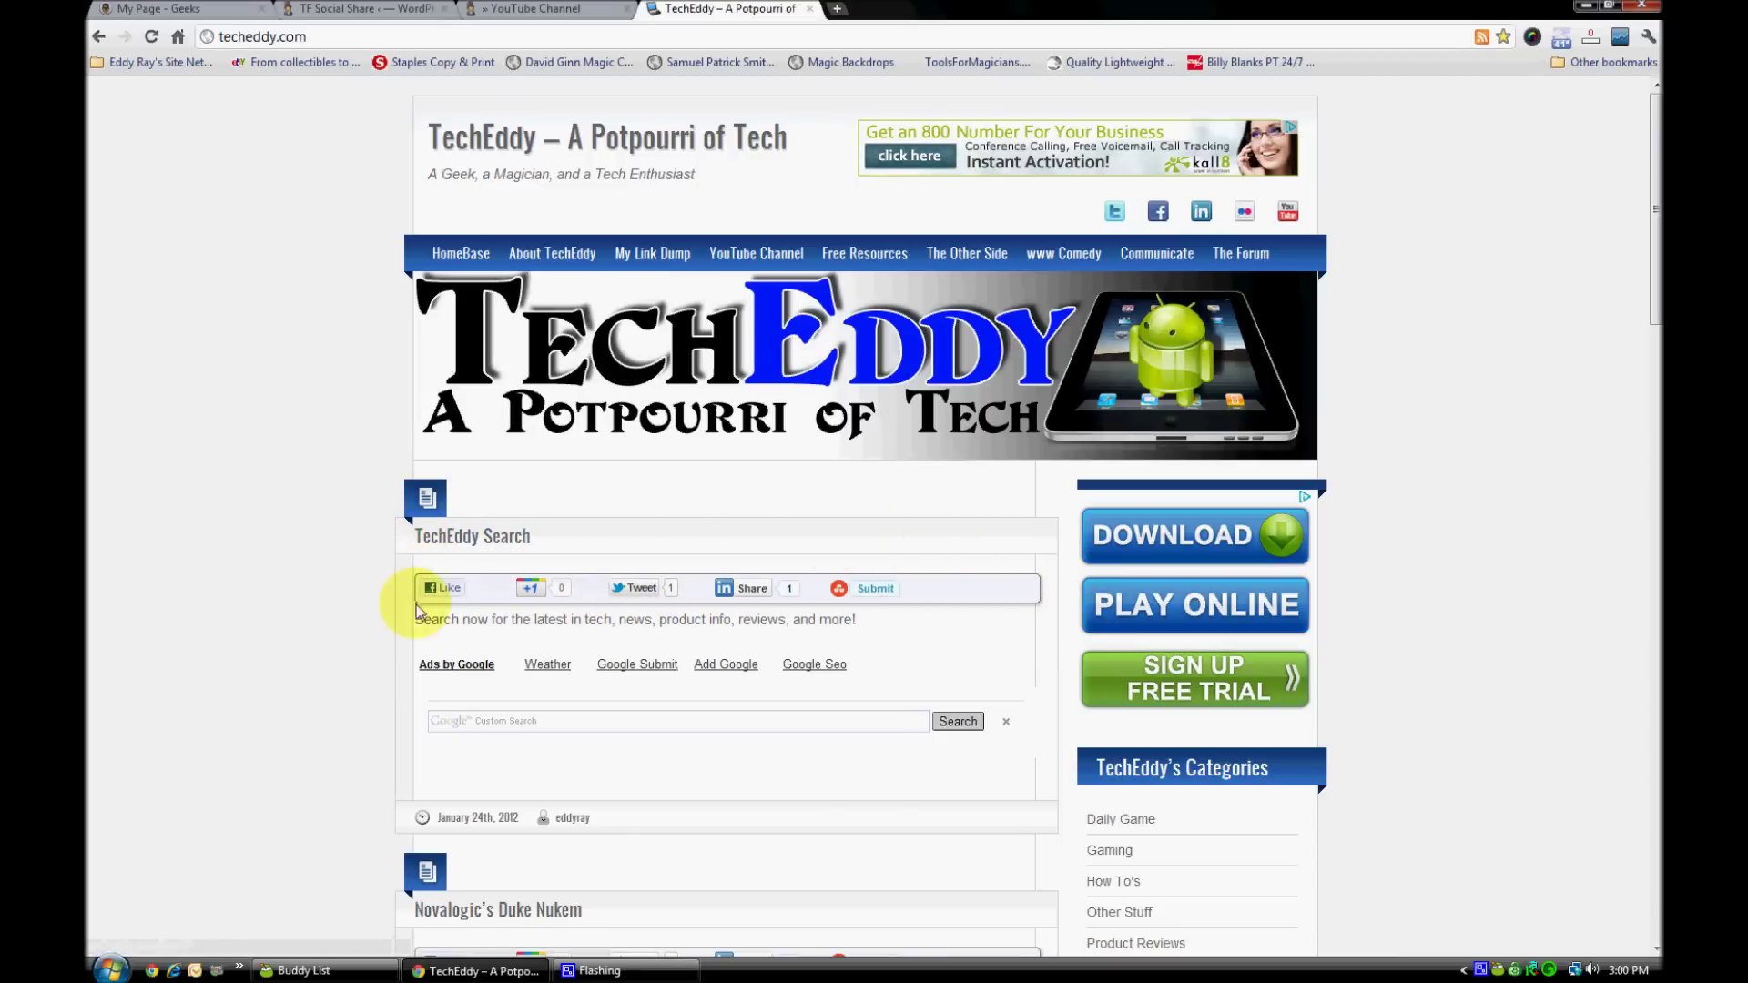
drag(1655, 273, 1656, 403)
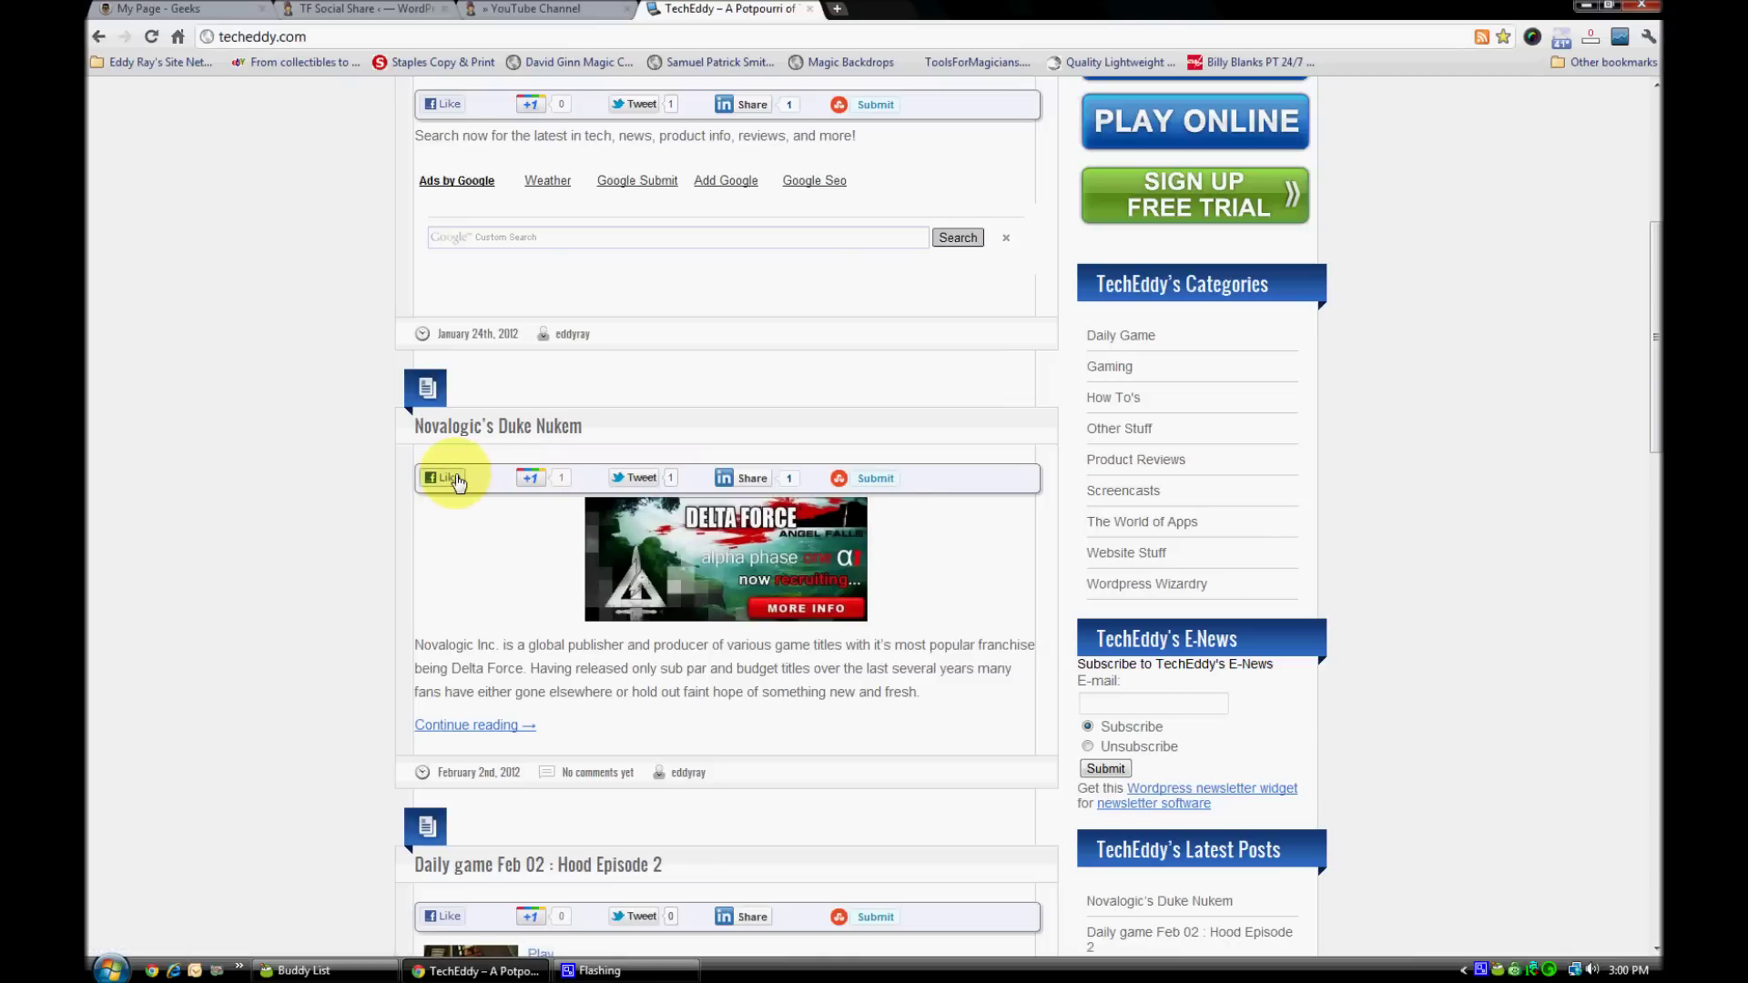
drag(1655, 371, 1647, 476)
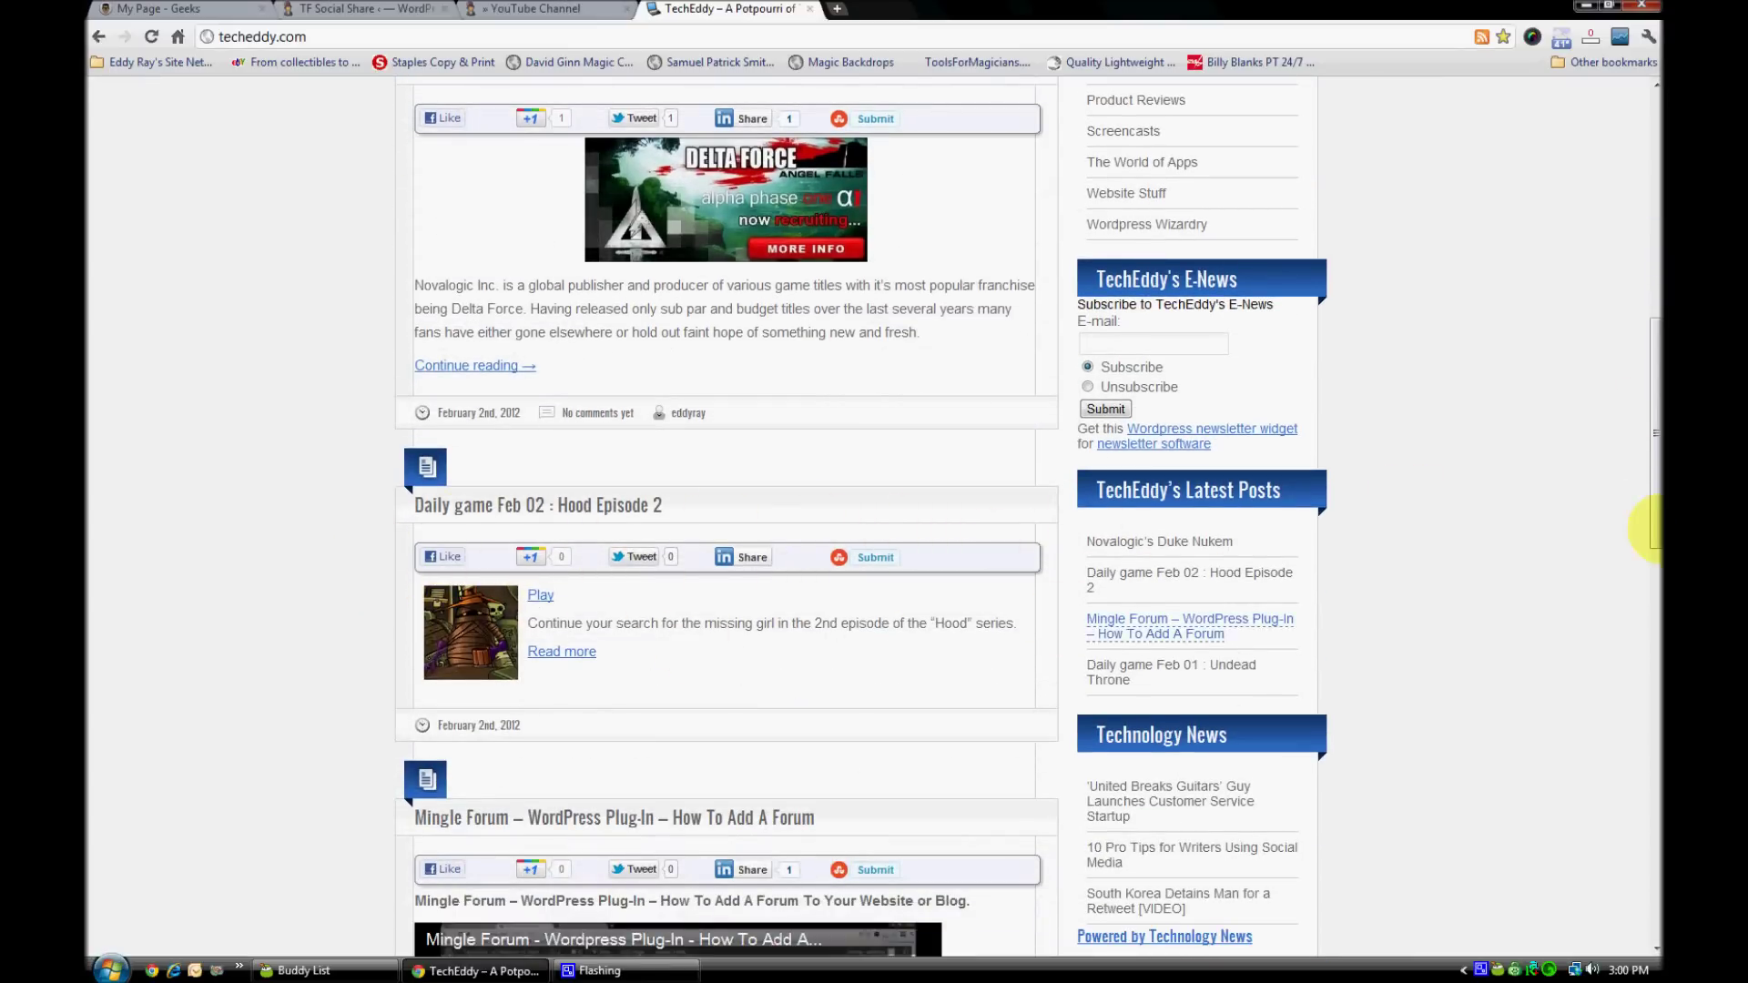
drag(1651, 435, 1646, 542)
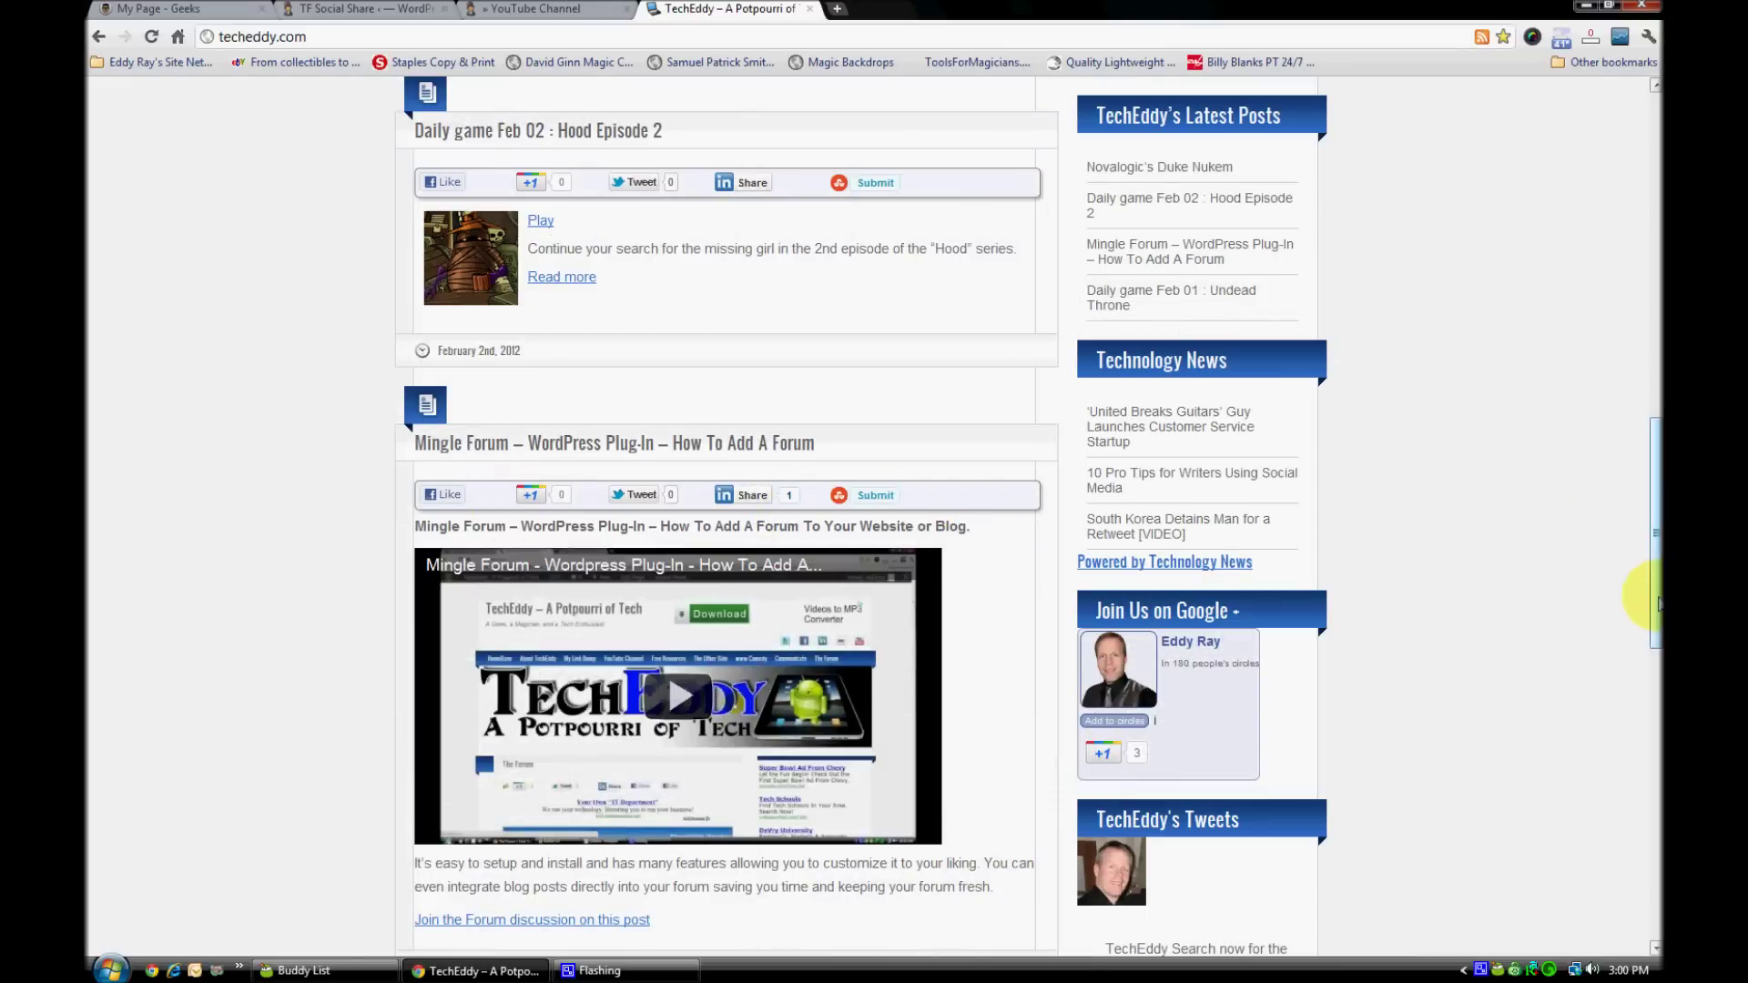
drag(1648, 601, 1652, 275)
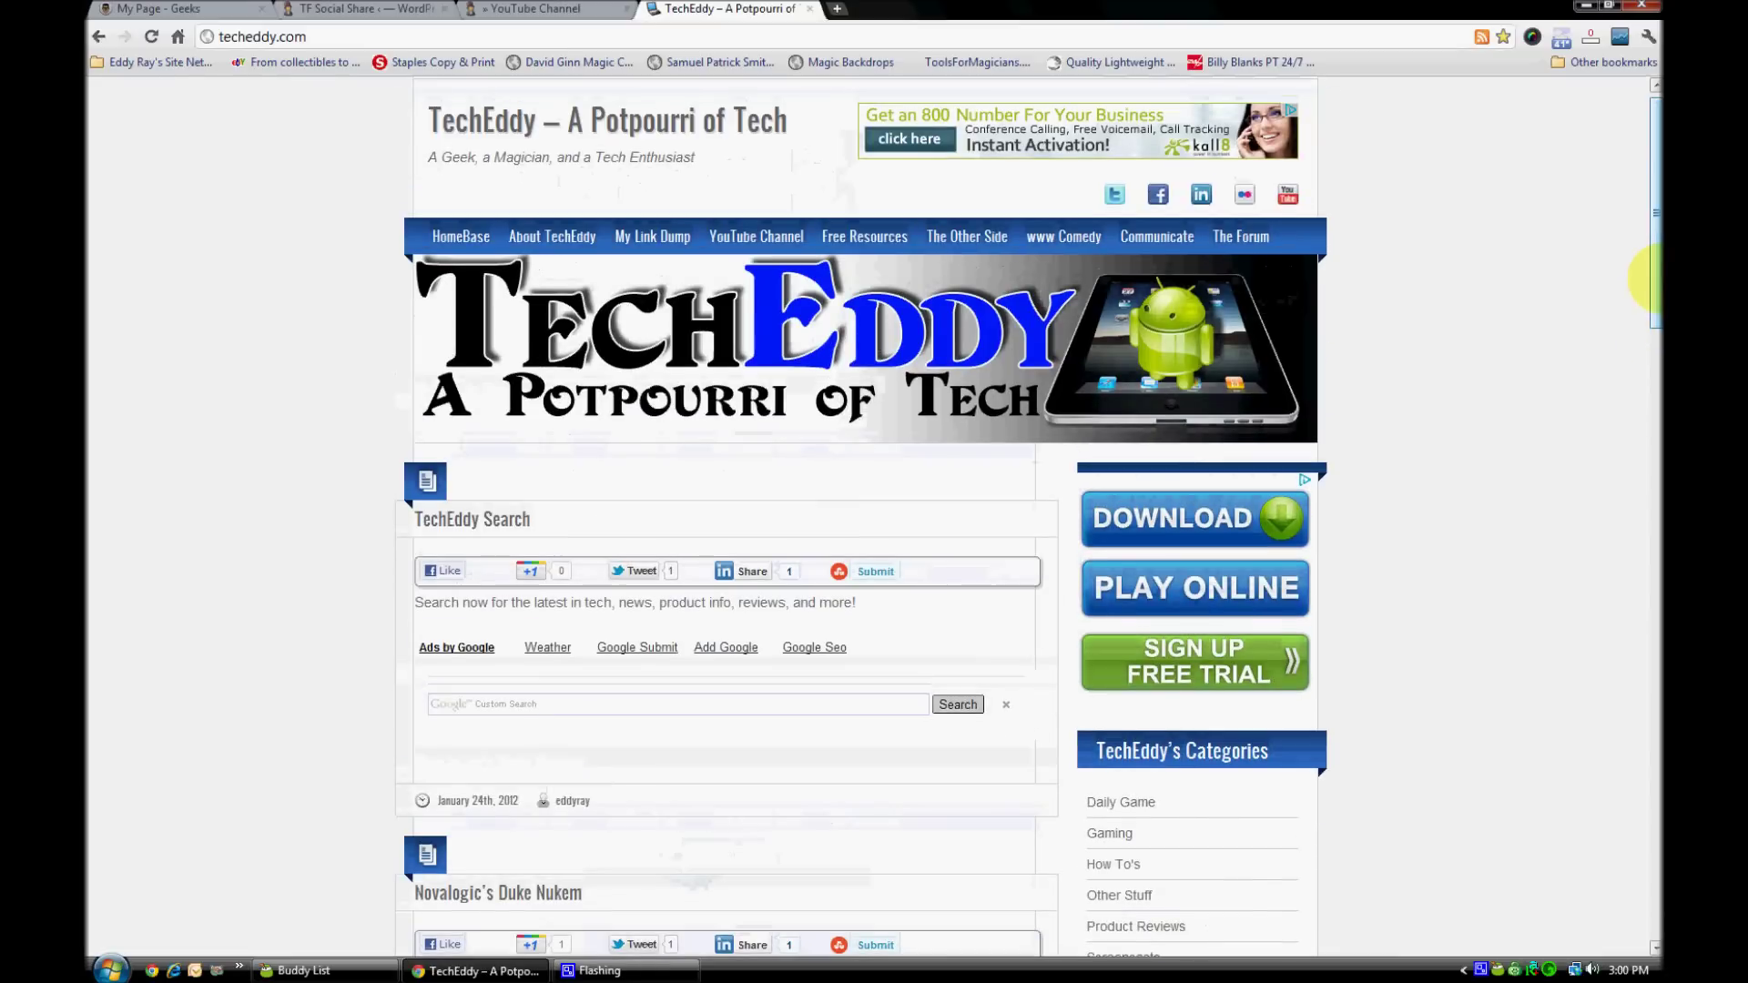
Open the About TechEddy page and scroll to see the floating Like, Tweet, +1, Submit and Share bar.
click(576, 239)
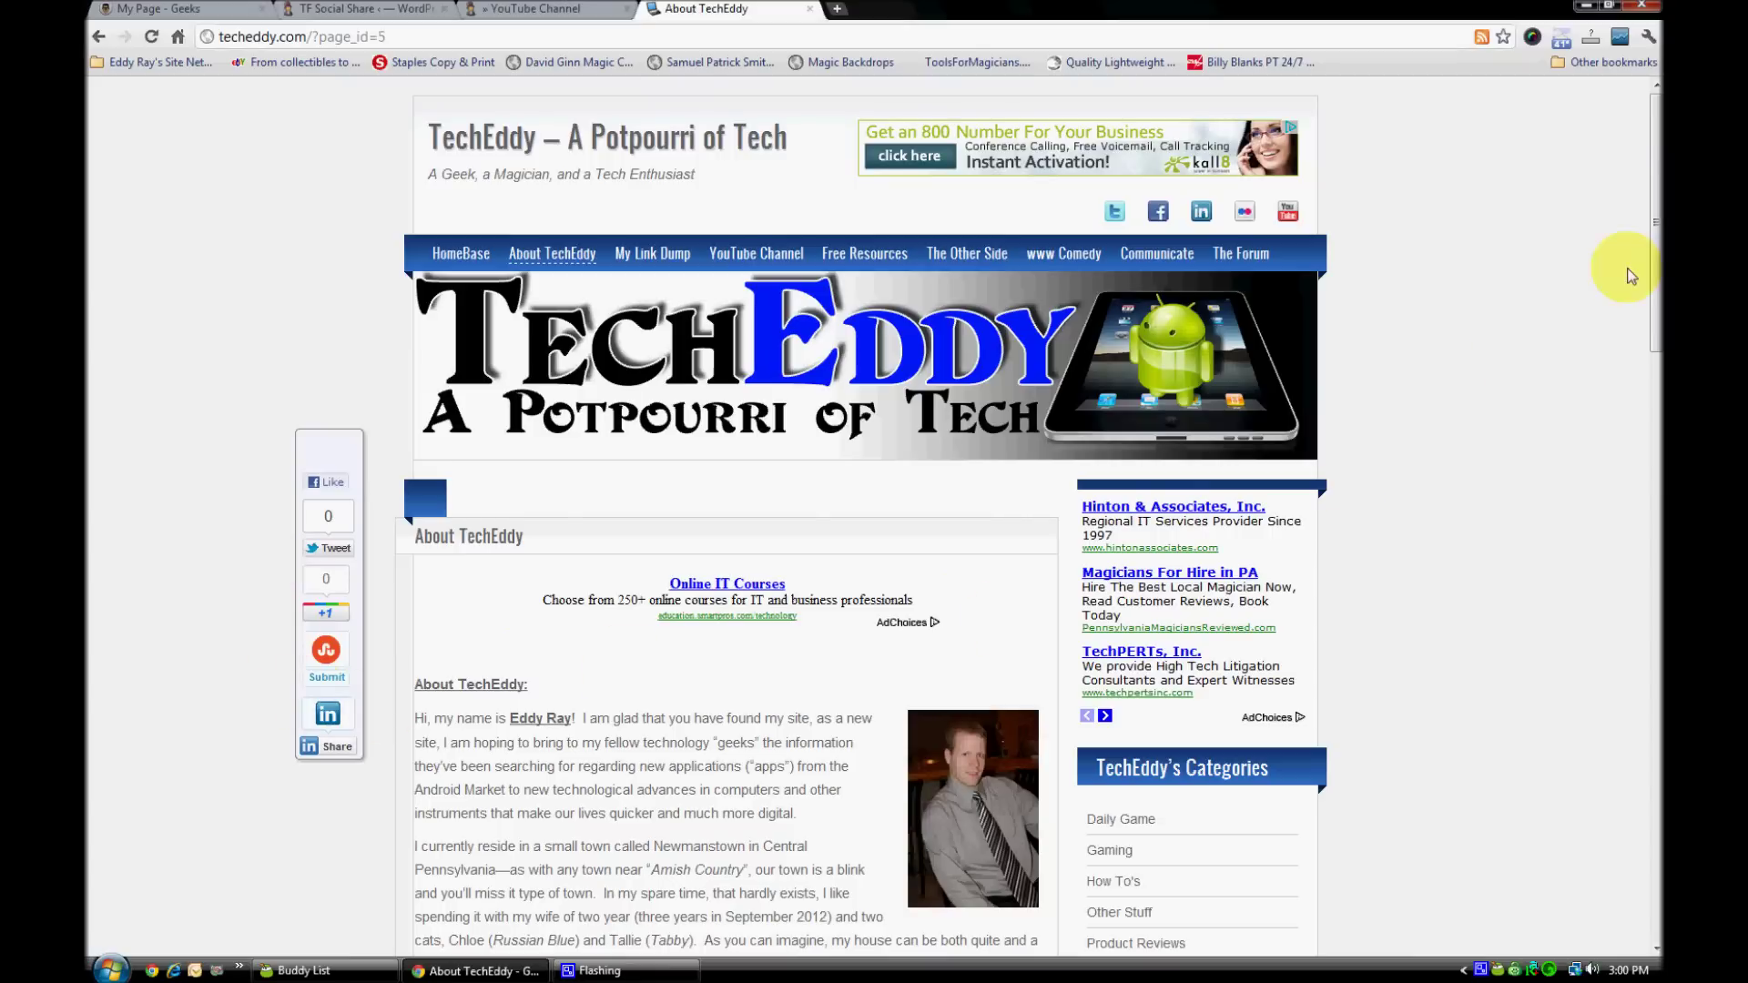
mouse_move(1654, 218)
mouse_down()
mouse_move(1655, 578)
mouse_move(1656, 199)
mouse_up()
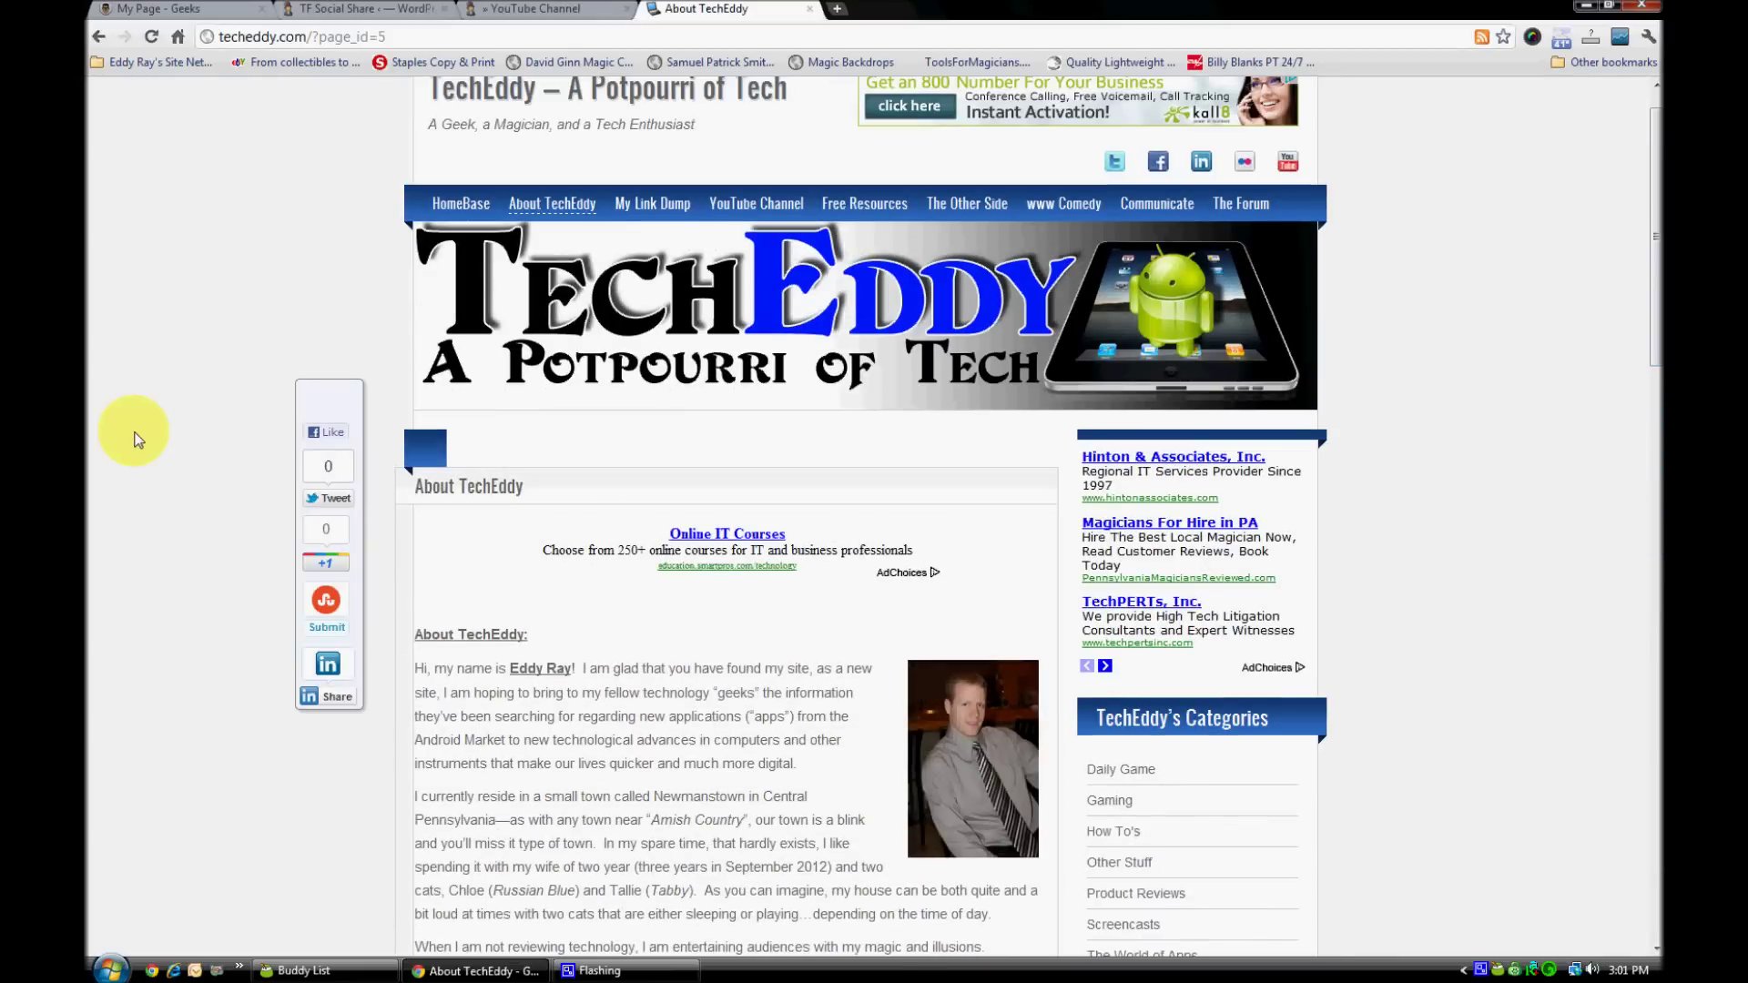